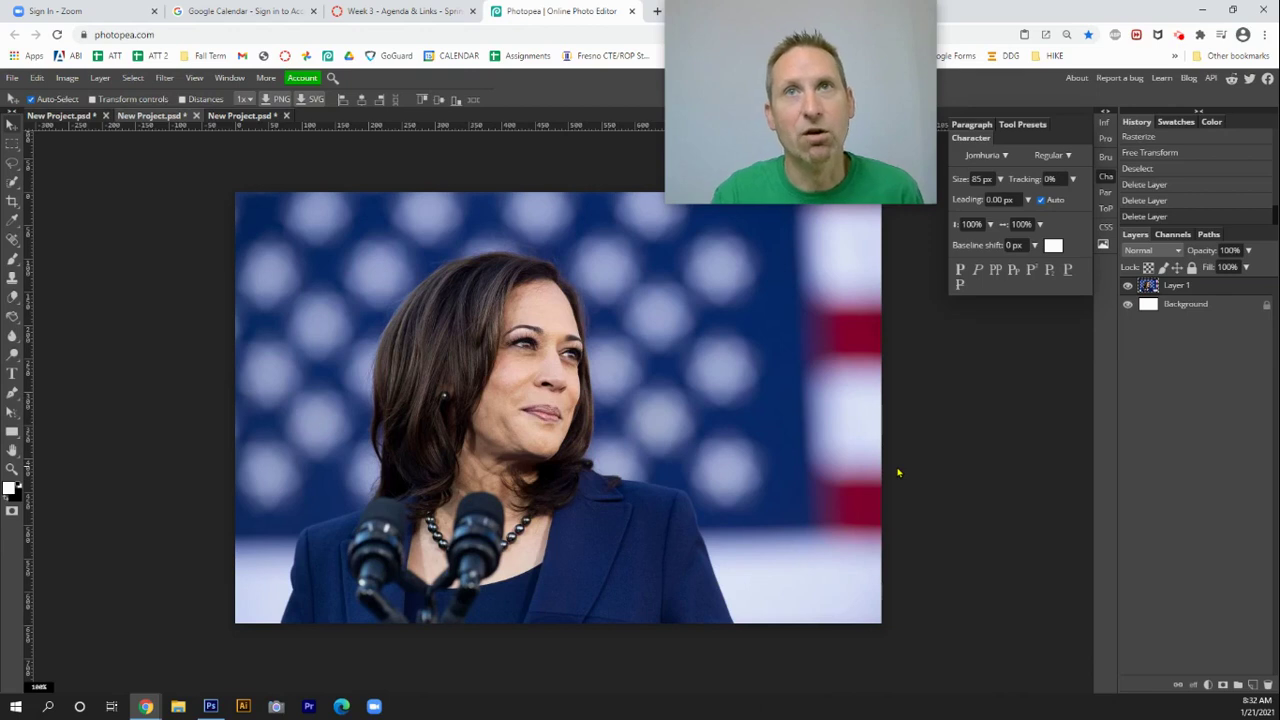
Desaturate the portrait photo layer and apply automatic levels to boost its contrast
key("ctrl+shift+u")
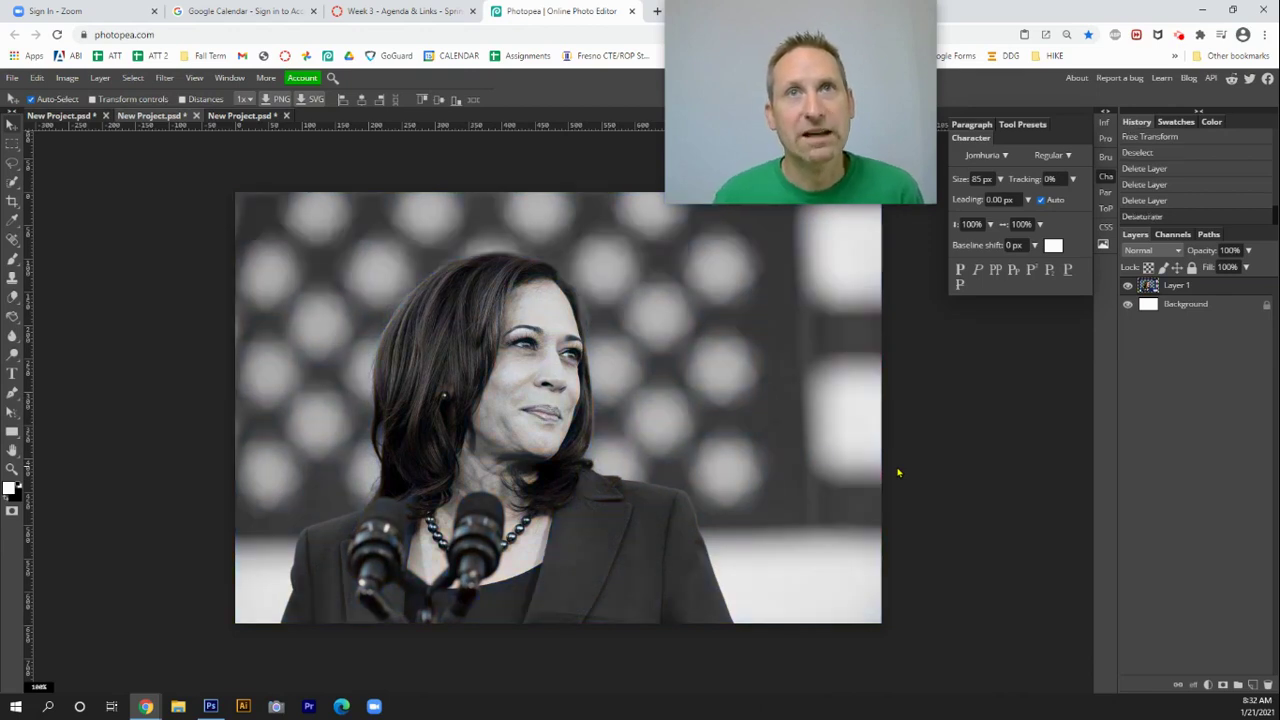
key("ctrl+shift+l")
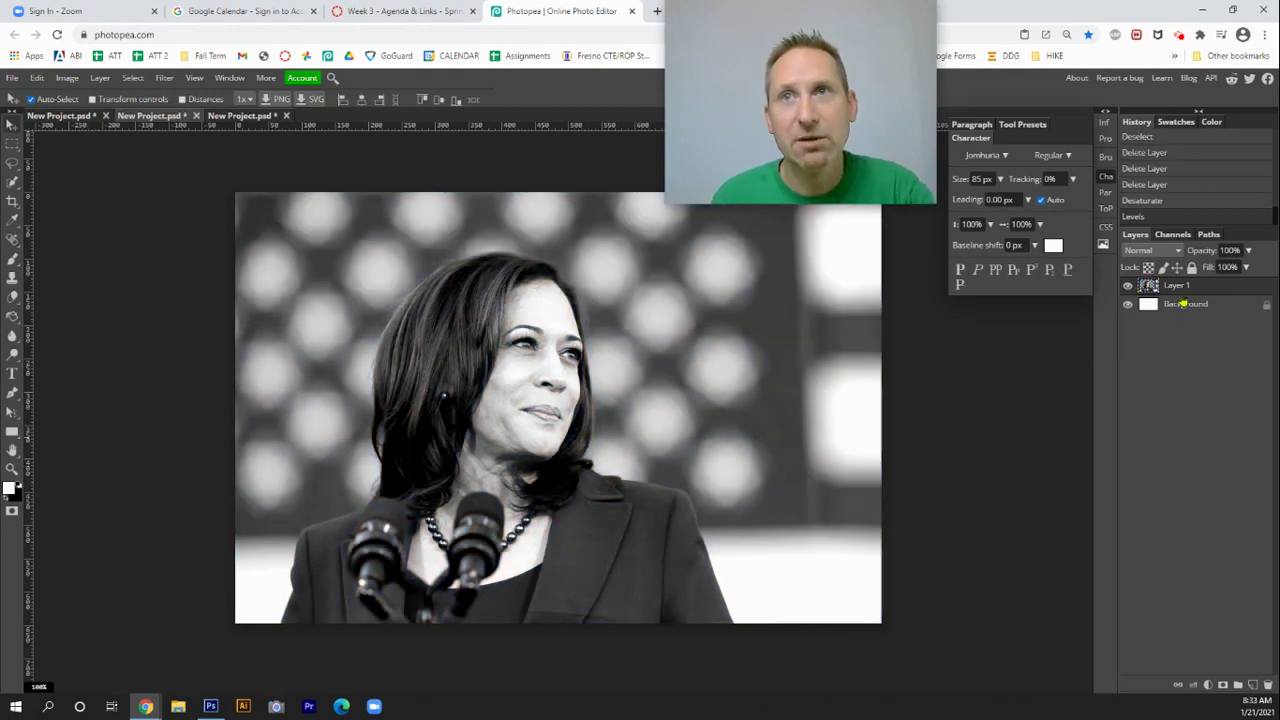
Add a new layer and fill a full-height rectangular selection over the left half of the photo with black, then deselect
left_click(1253, 686)
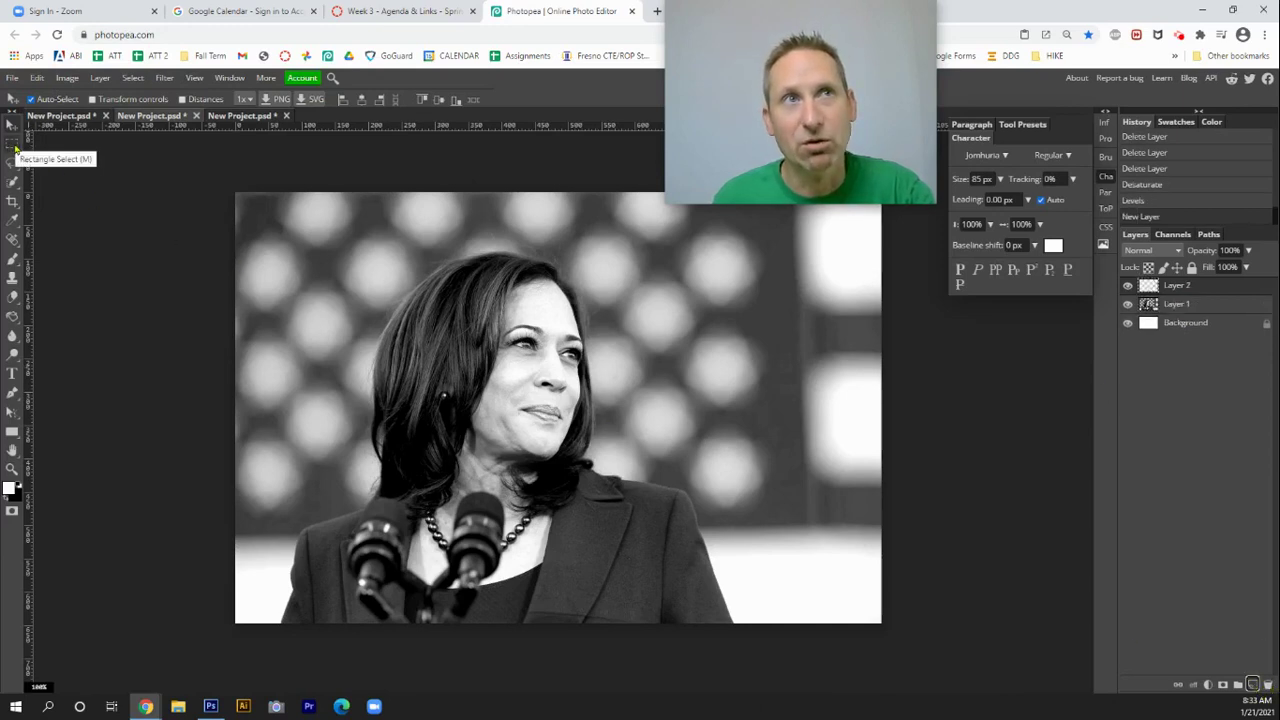
left_click(11, 146)
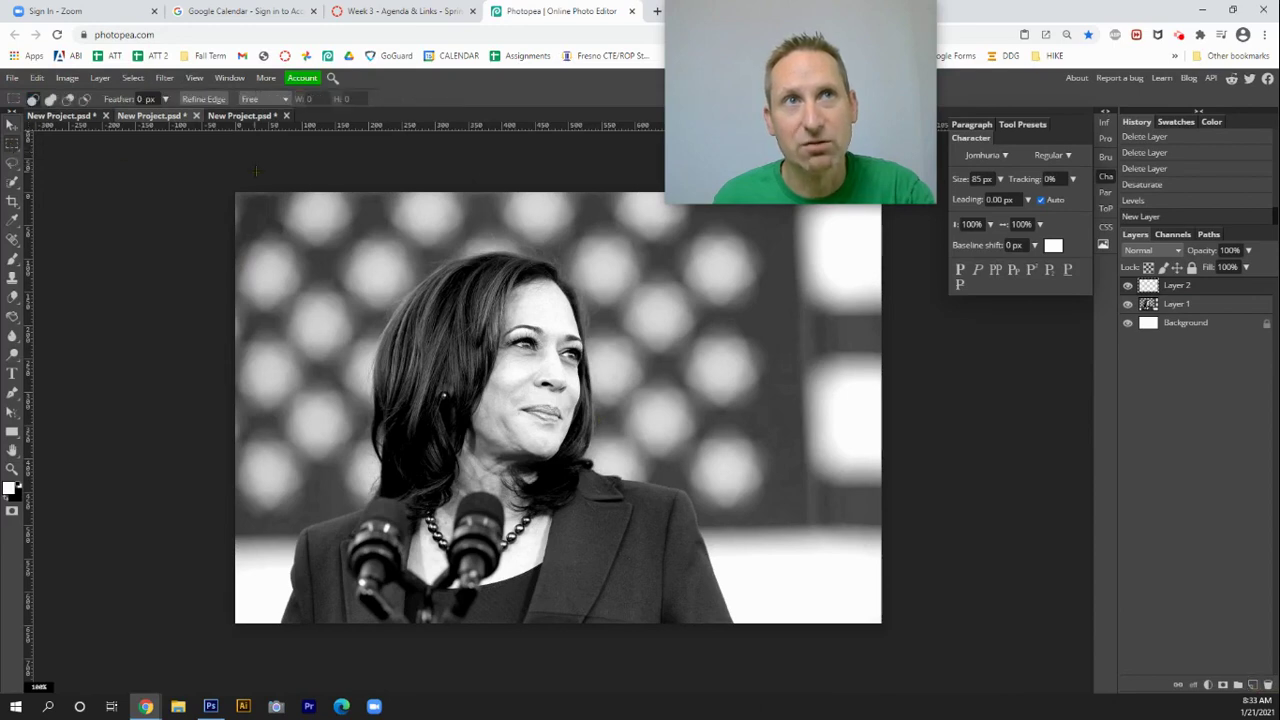
left_click_drag(218, 175, 551, 630)
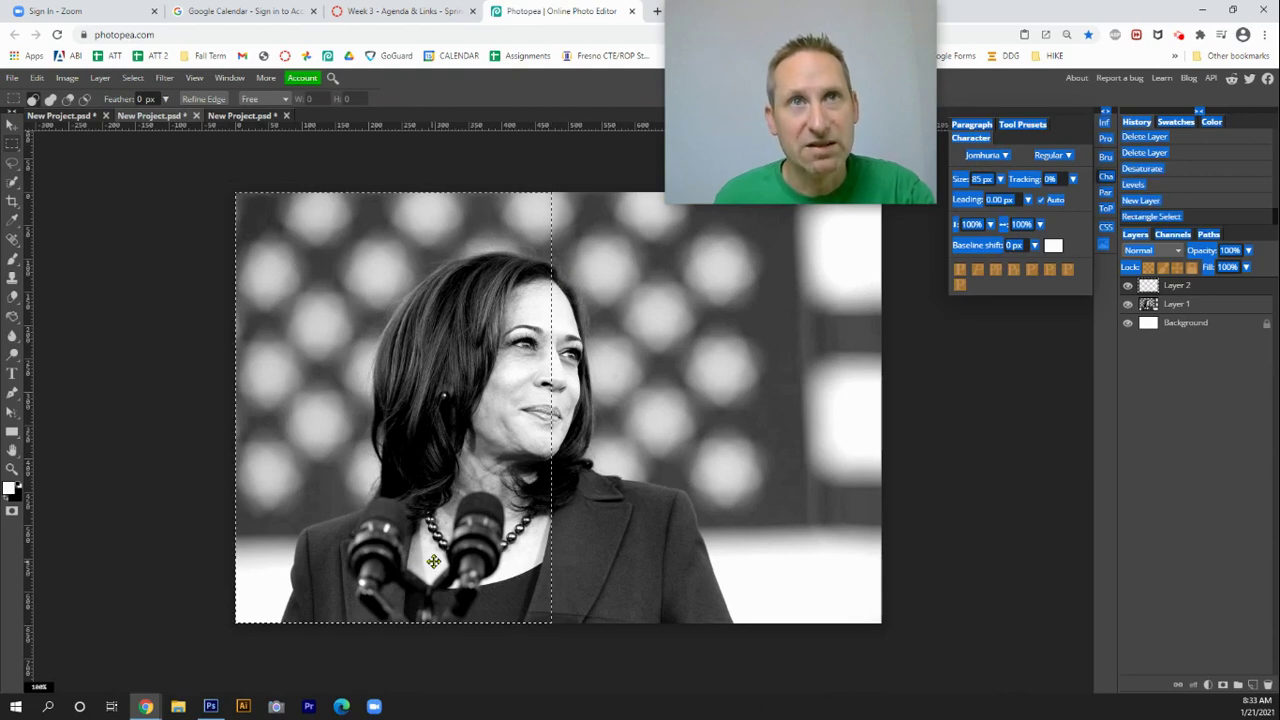
left_click(13, 318)
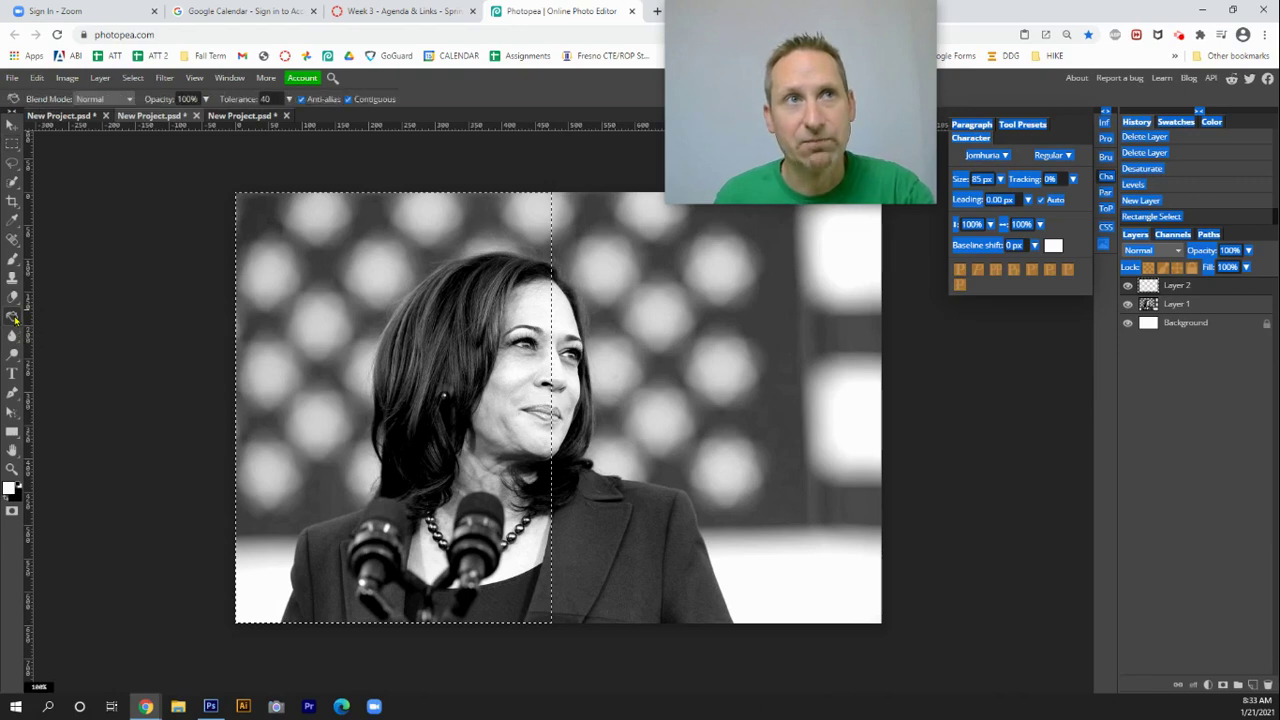
left_click(8, 507)
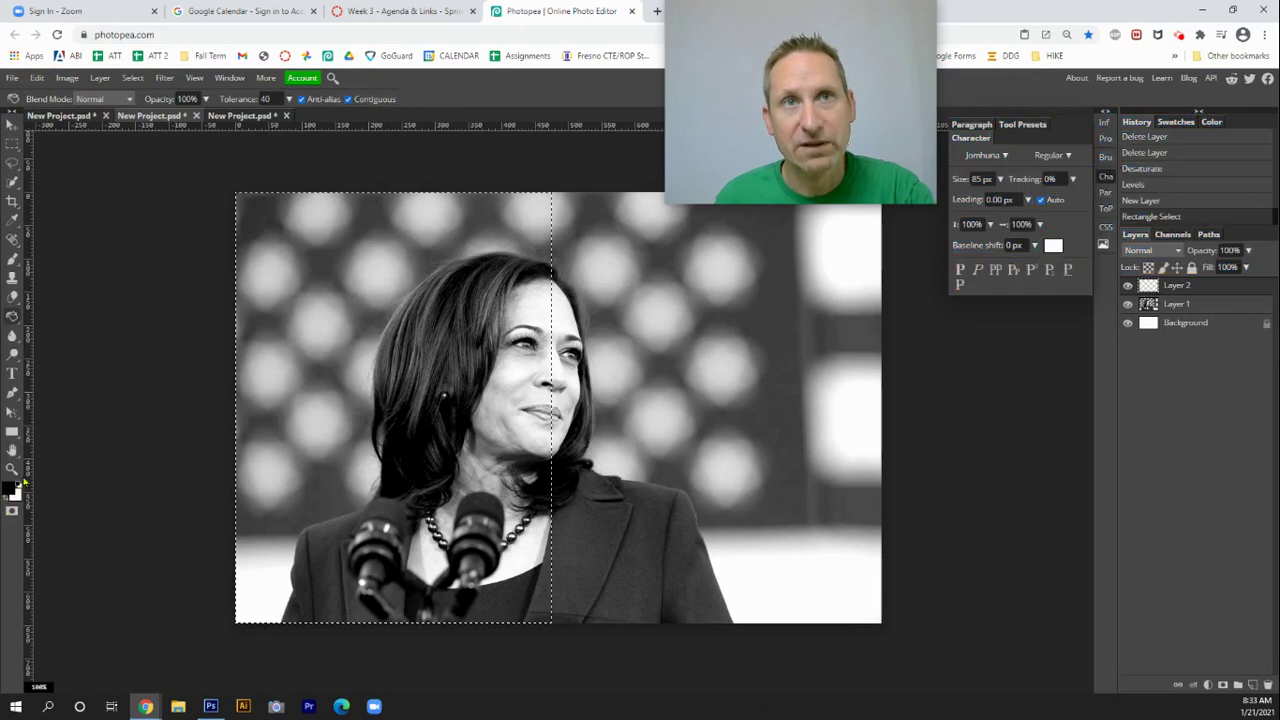
left_click(382, 347)
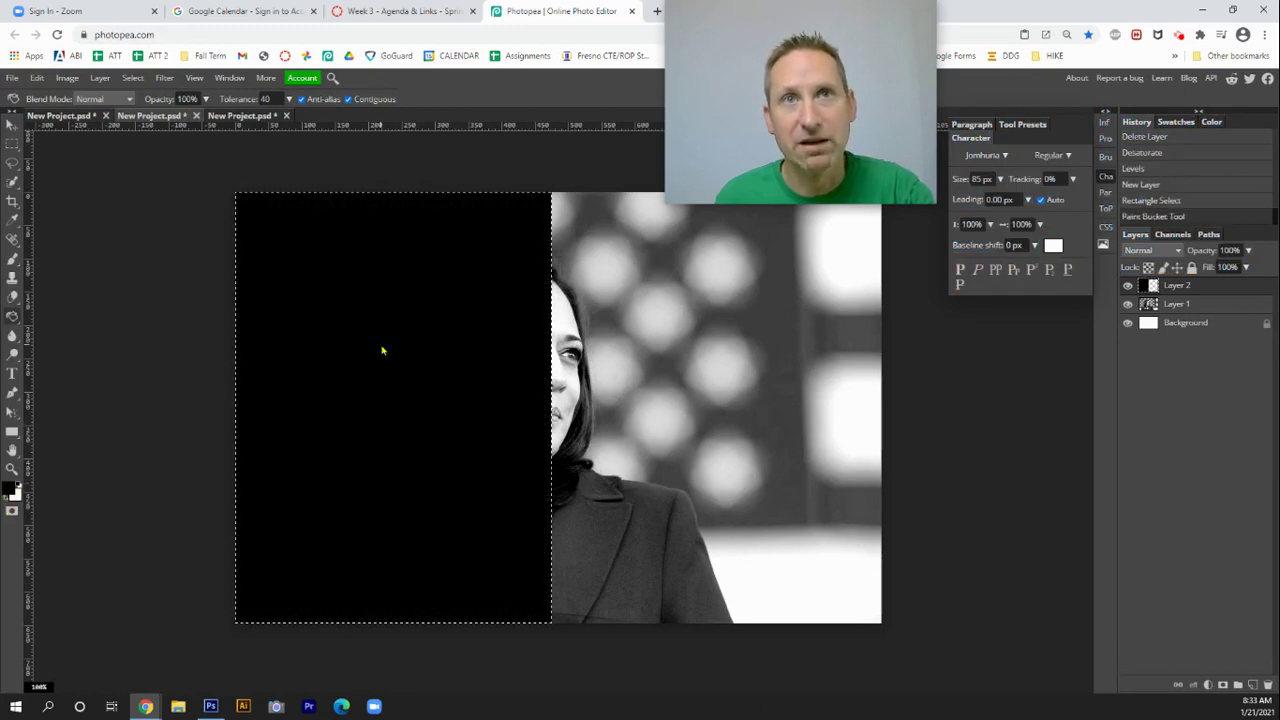
key("ctrl+d")
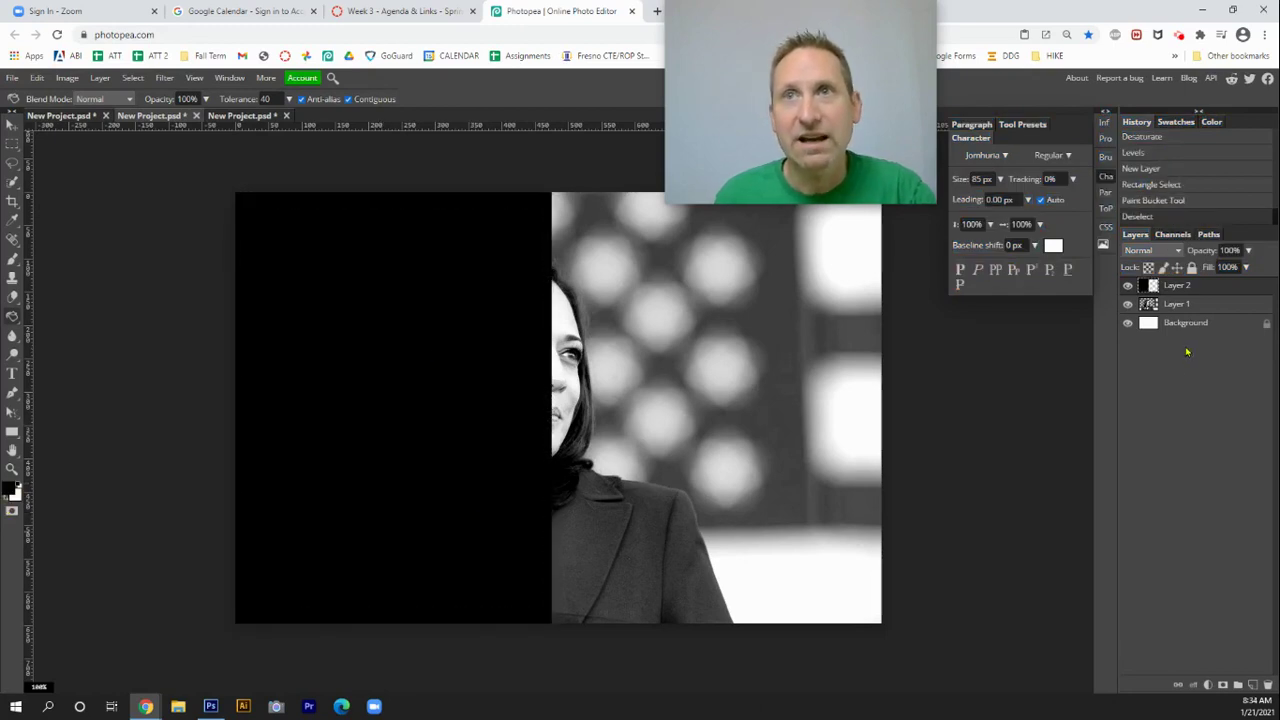
Add right-aligned white text reading FIRST, FEMALE, VICE, PRES., 2021 on five lines and place it near the black area's right edge
left_click(11, 373)
left_click(351, 352)
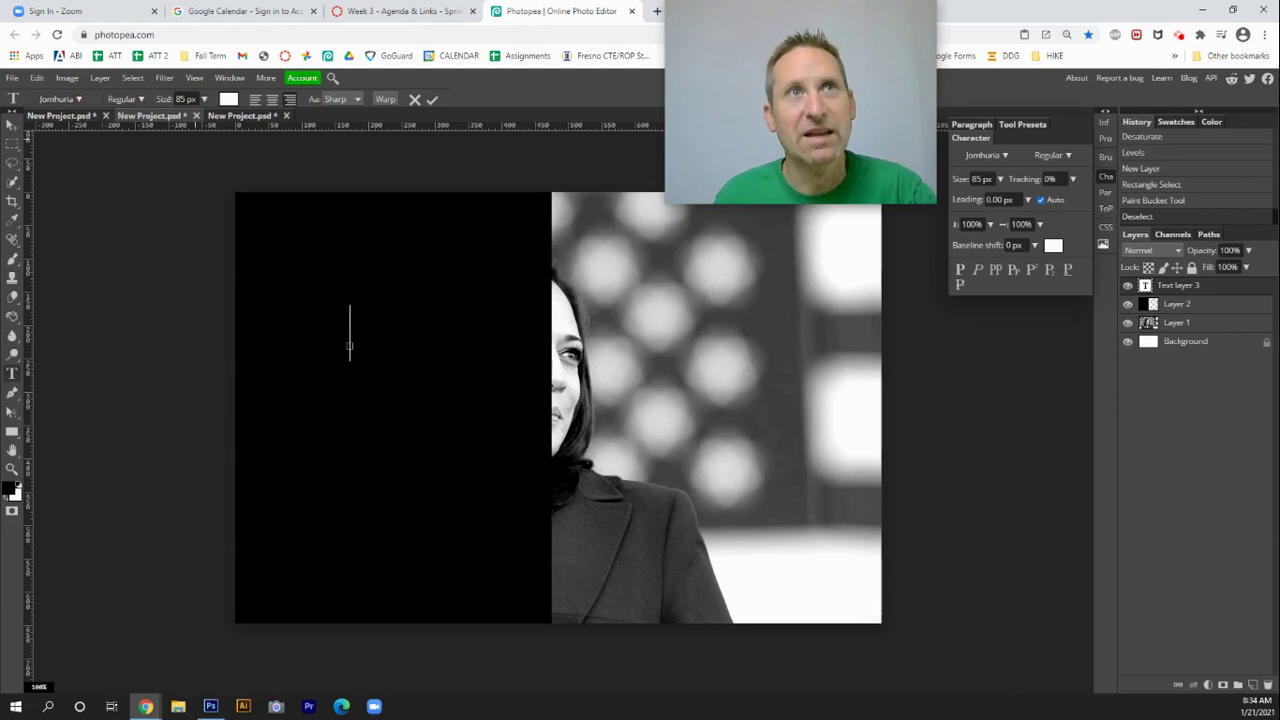
left_click(229, 99)
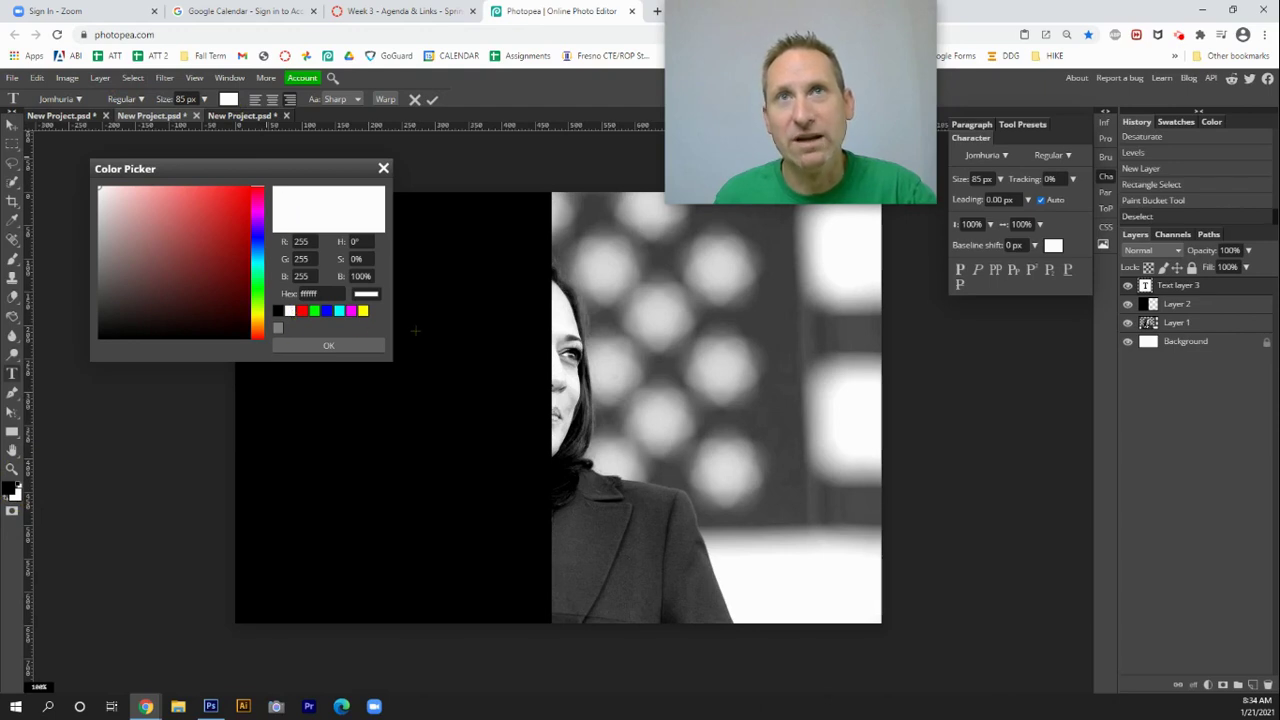
left_click(383, 168)
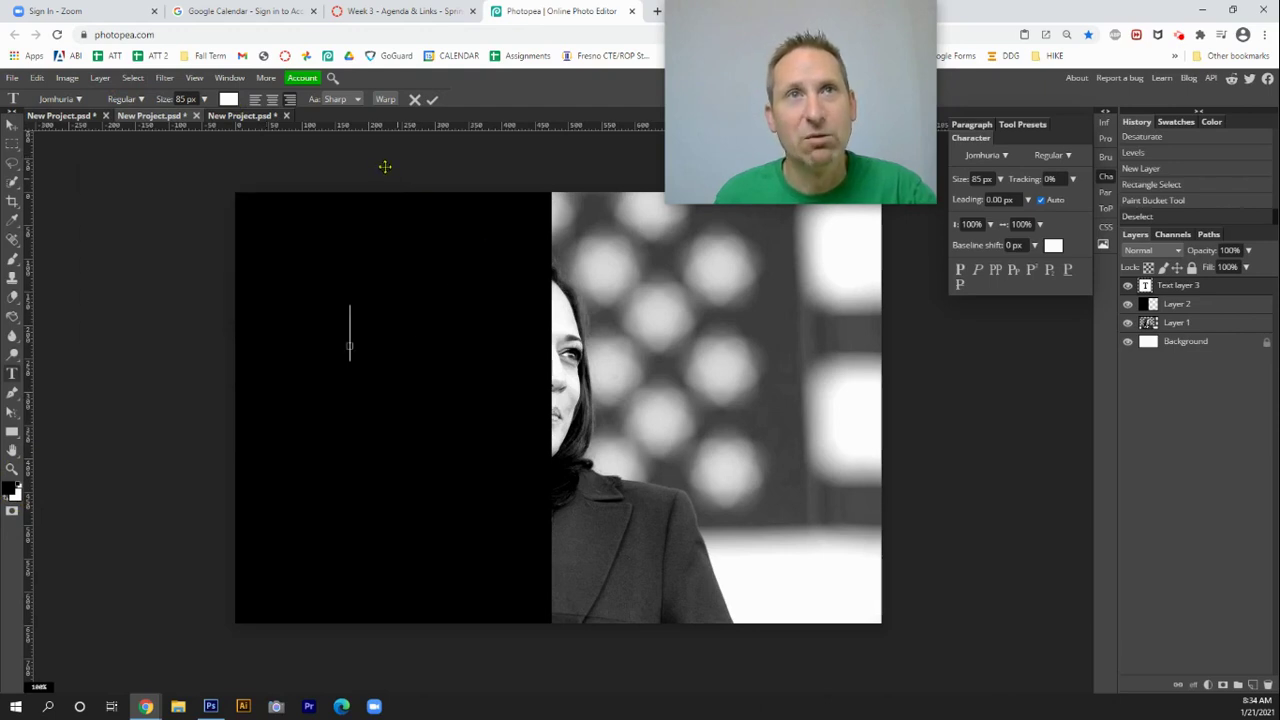
type("FIRST")
key("Return")
type("FEMALE")
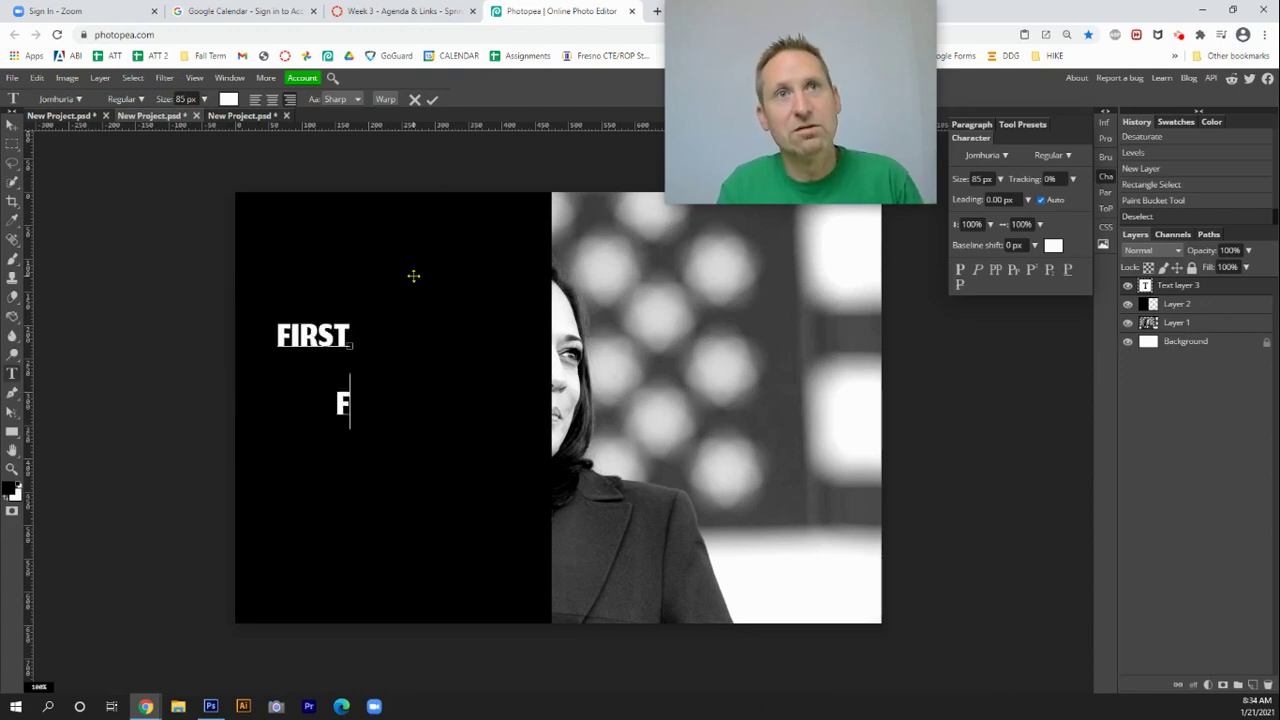
key("Return")
type("VICE")
key("Return")
type("PRES.")
key("Return")
type("202")
type("1")
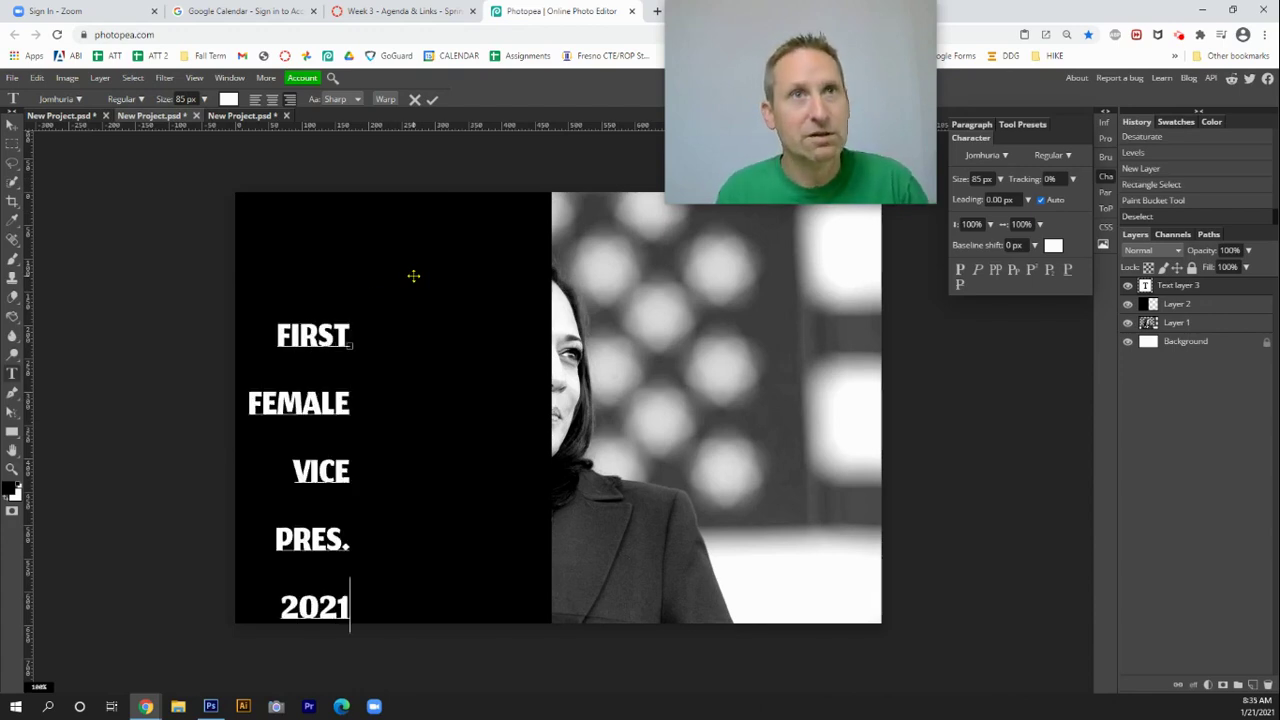
left_click(11, 123)
left_click_drag(297, 404, 476, 327)
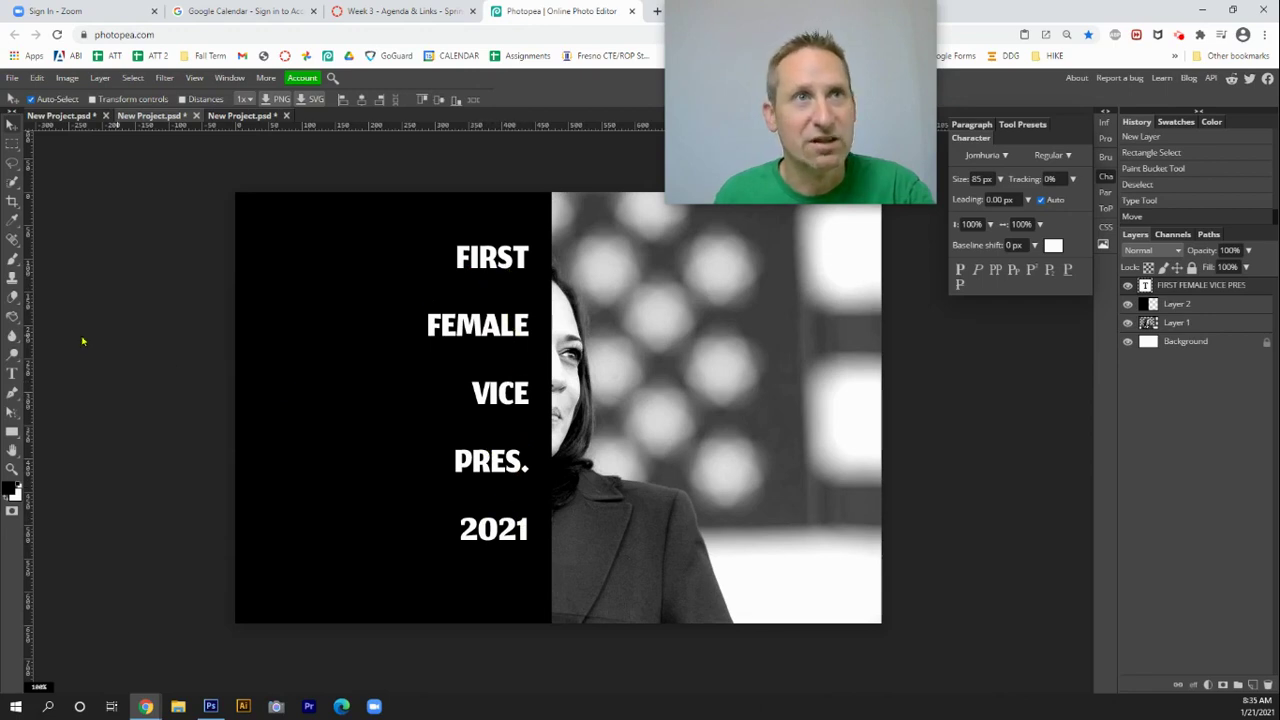
Tighten the whole text block's character spacing to -13% tracking and its line spacing to 37 px leading
left_click(13, 374)
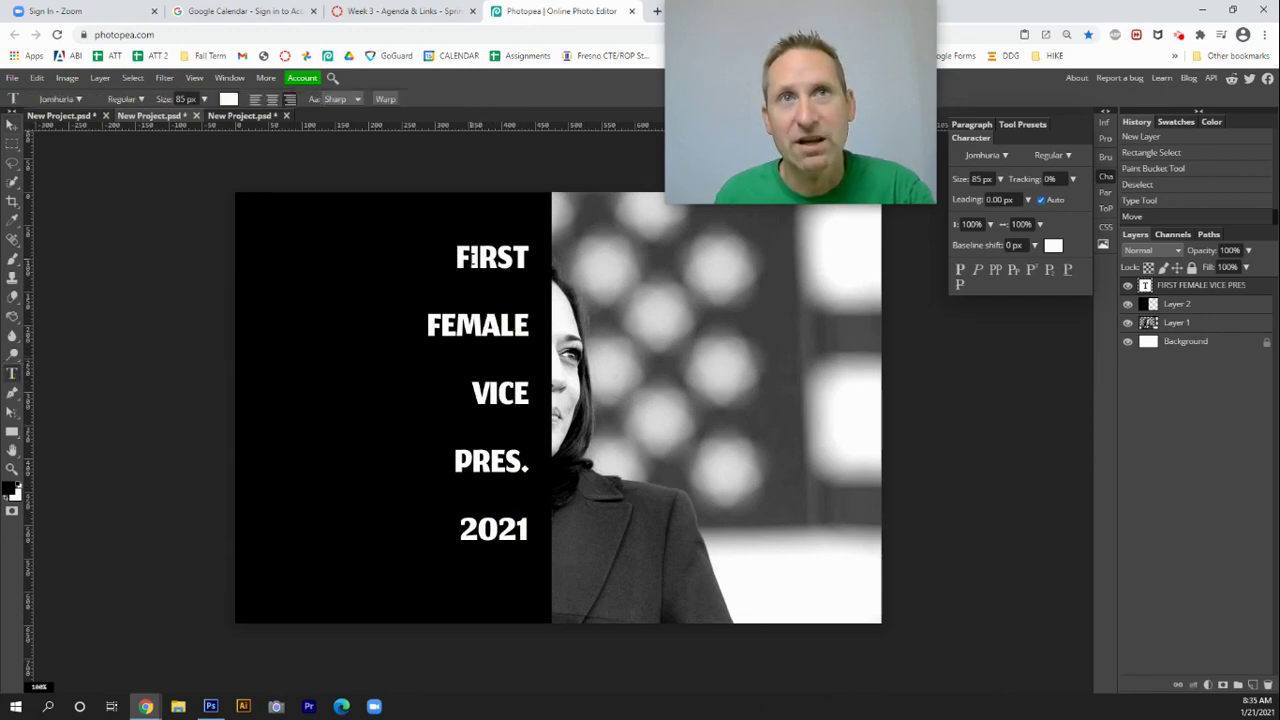
left_click_drag(456, 256, 540, 550)
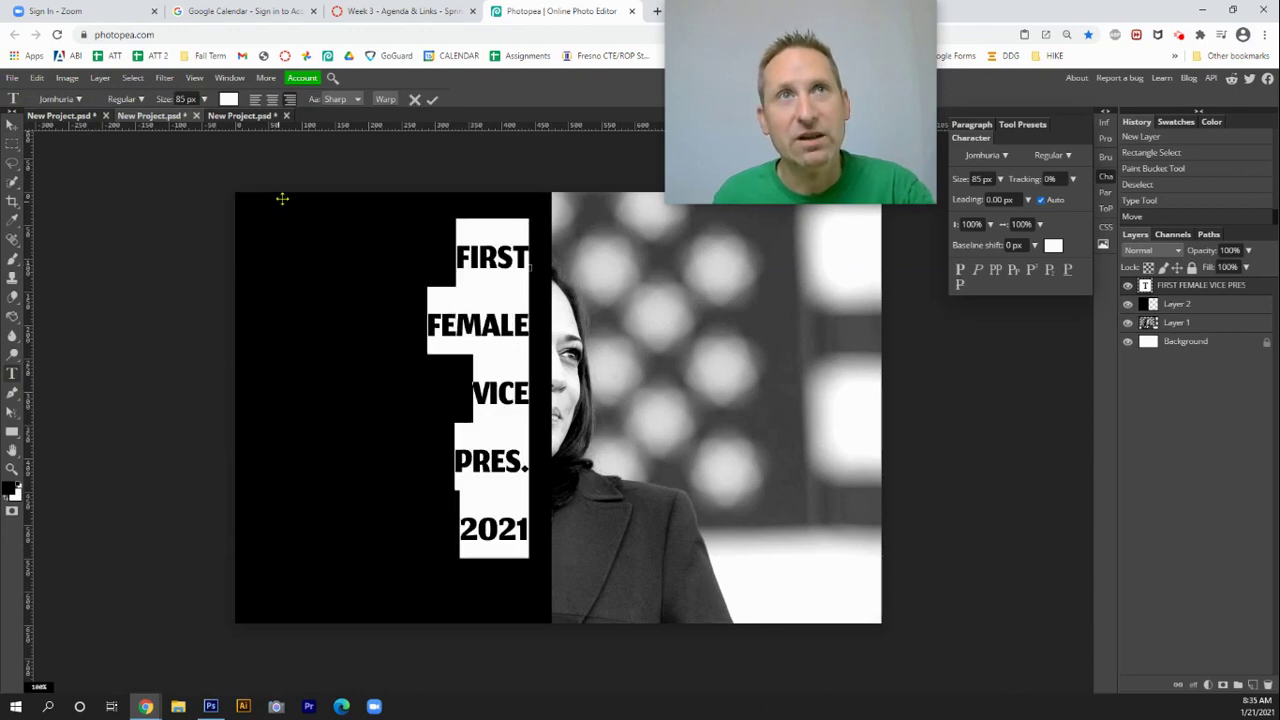
left_click(226, 79)
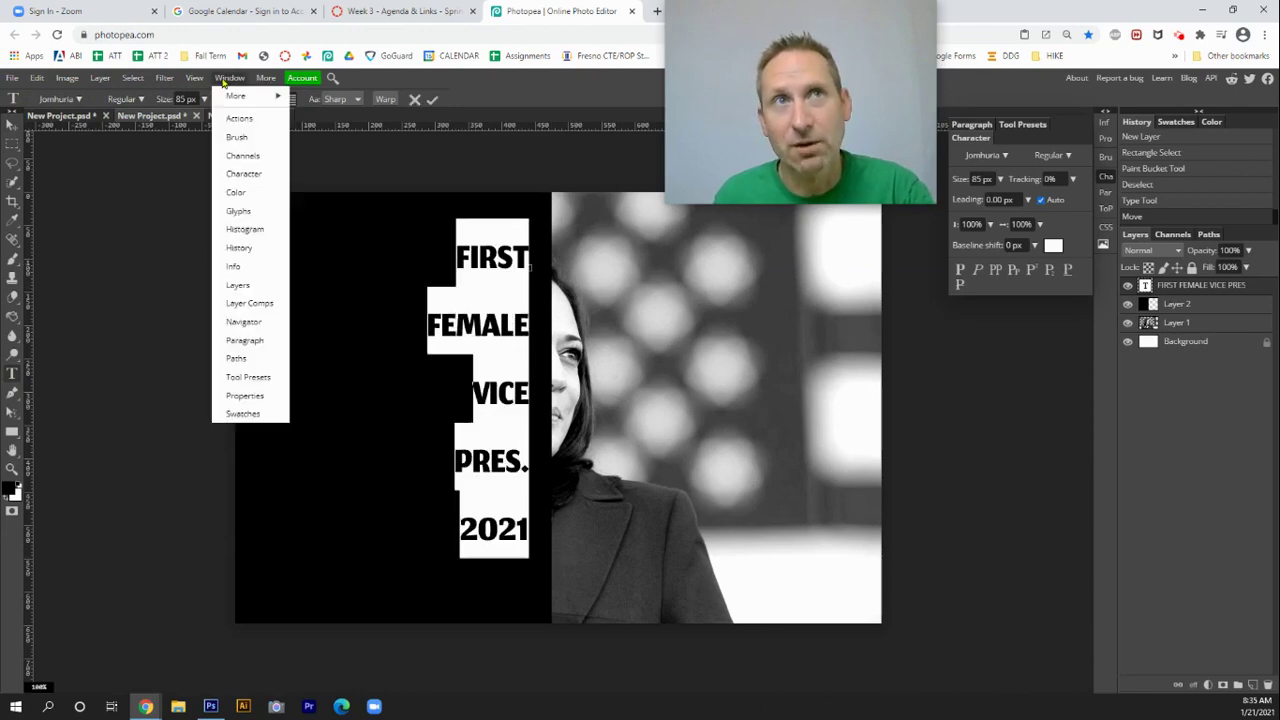
left_click(244, 172)
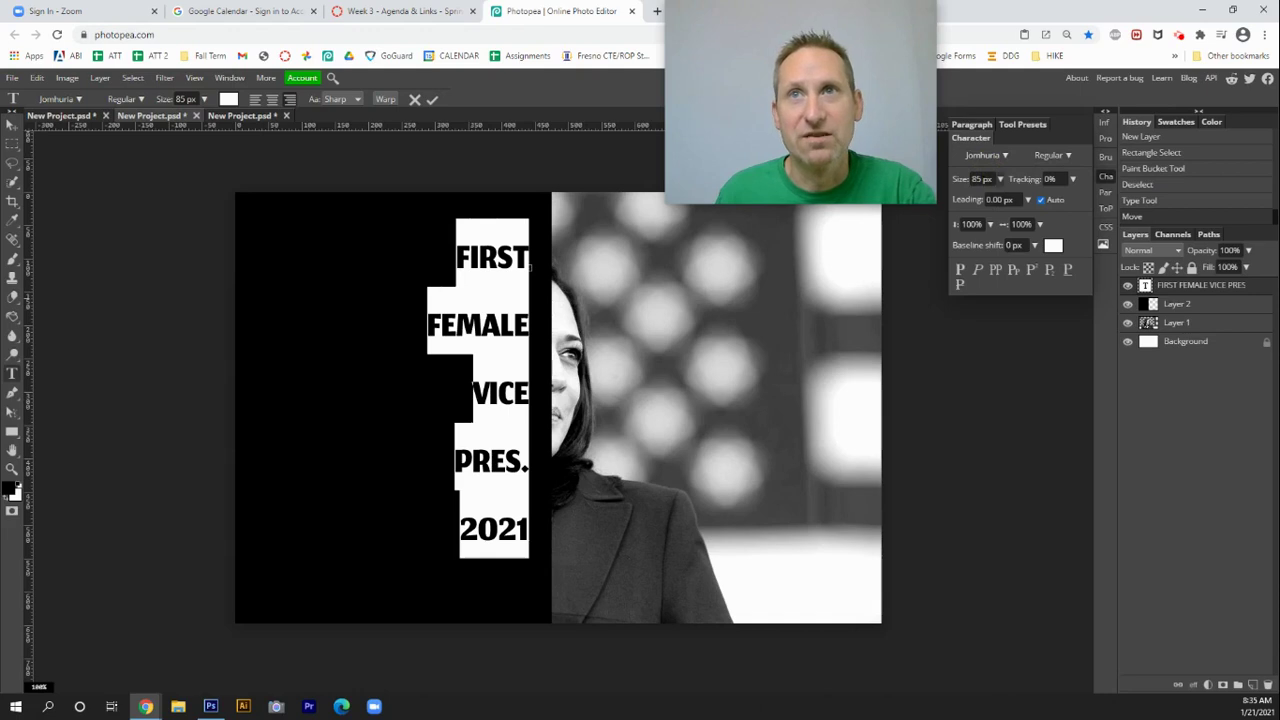
left_click(1074, 181)
left_click_drag(1044, 197, 1040, 196)
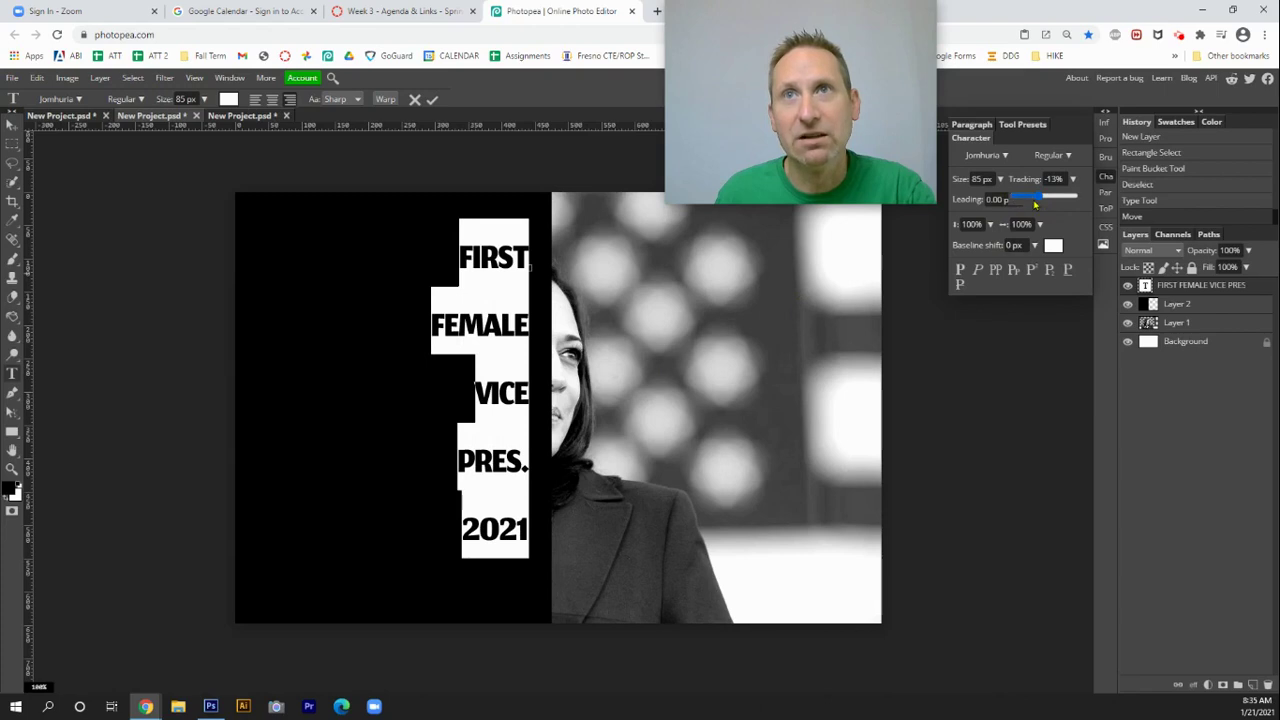
left_click(968, 199)
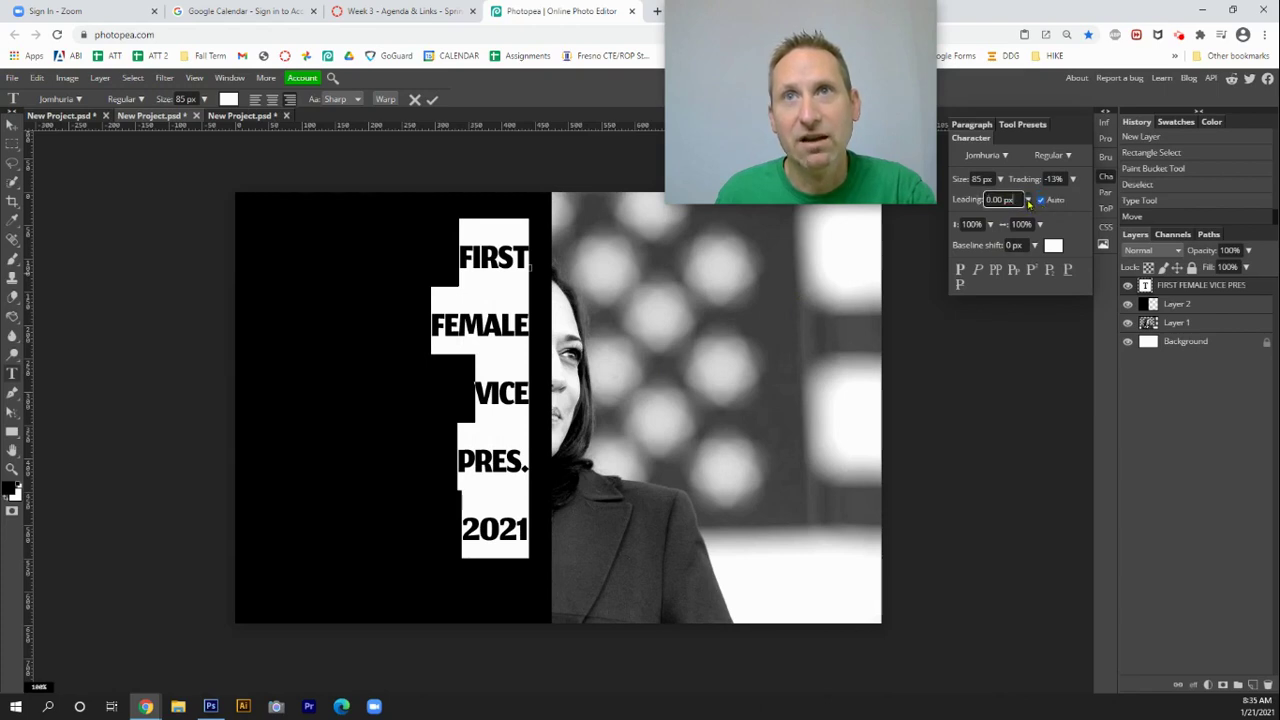
left_click(1027, 199)
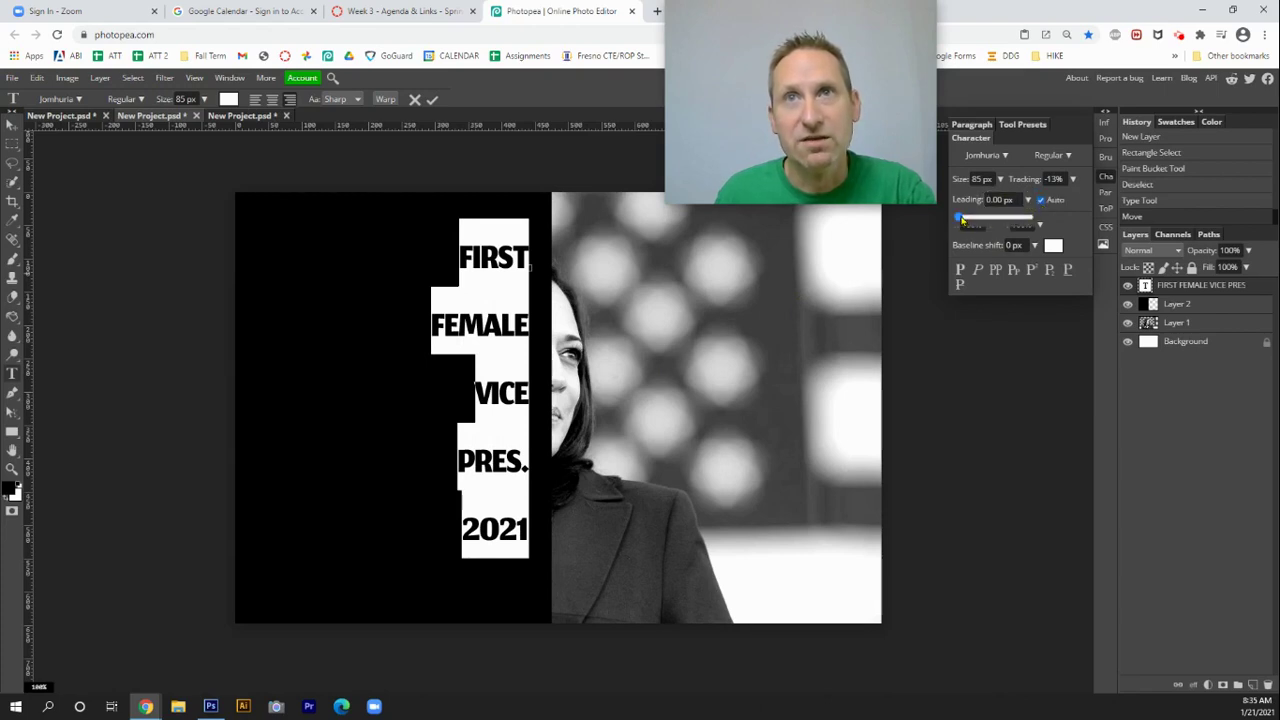
left_click_drag(962, 218, 1010, 222)
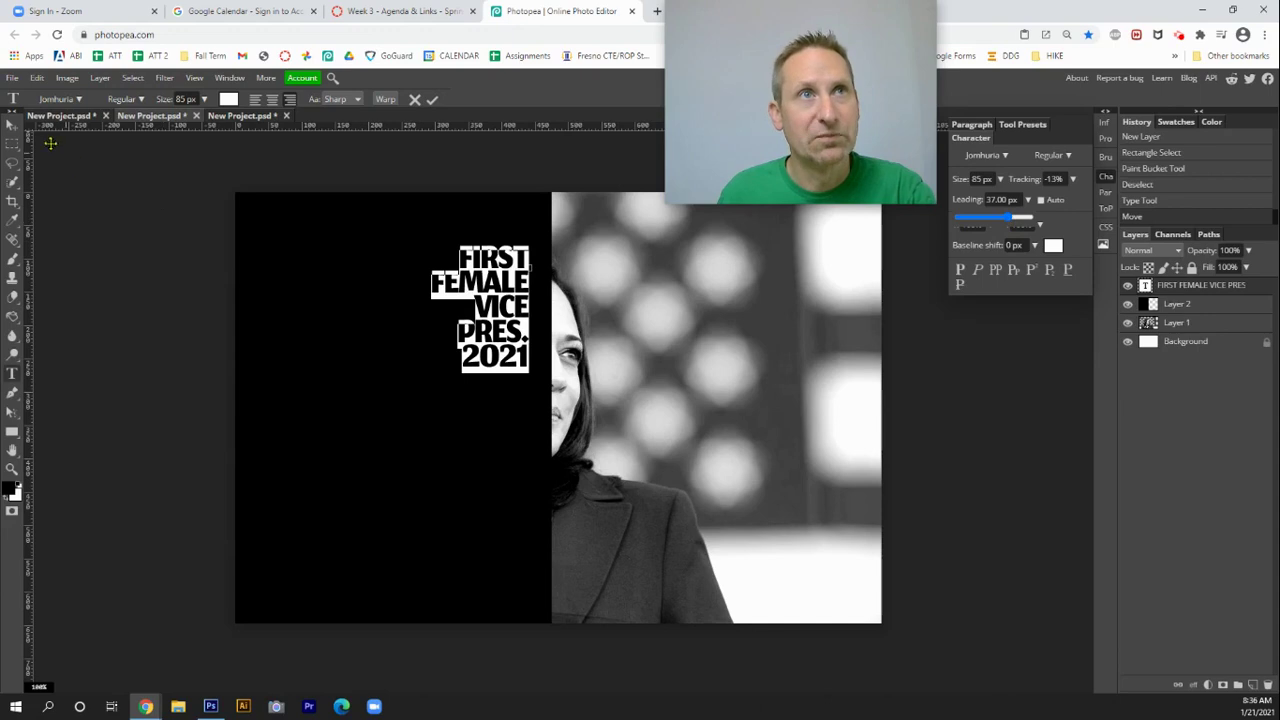
Move the text to the black area's upper right corner and scale it to about 298% so it fills the area
left_click(14, 125)
left_click_drag(462, 262, 472, 239)
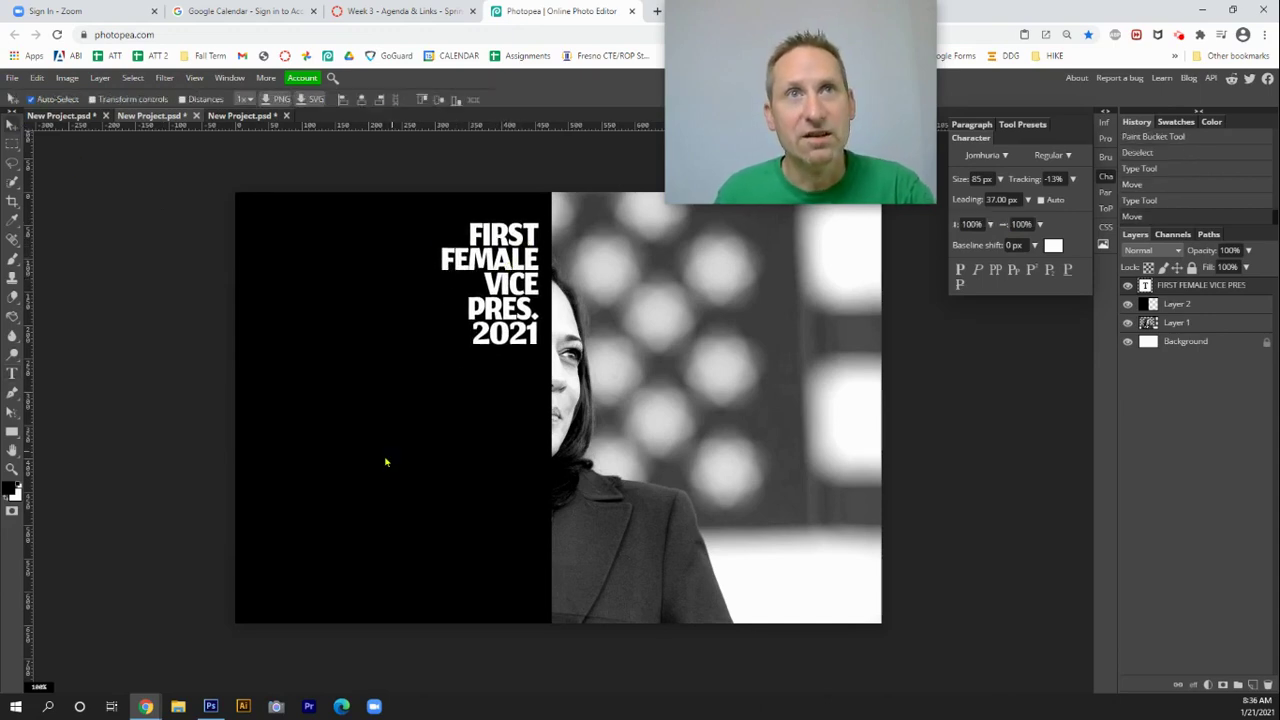
left_click(37, 78)
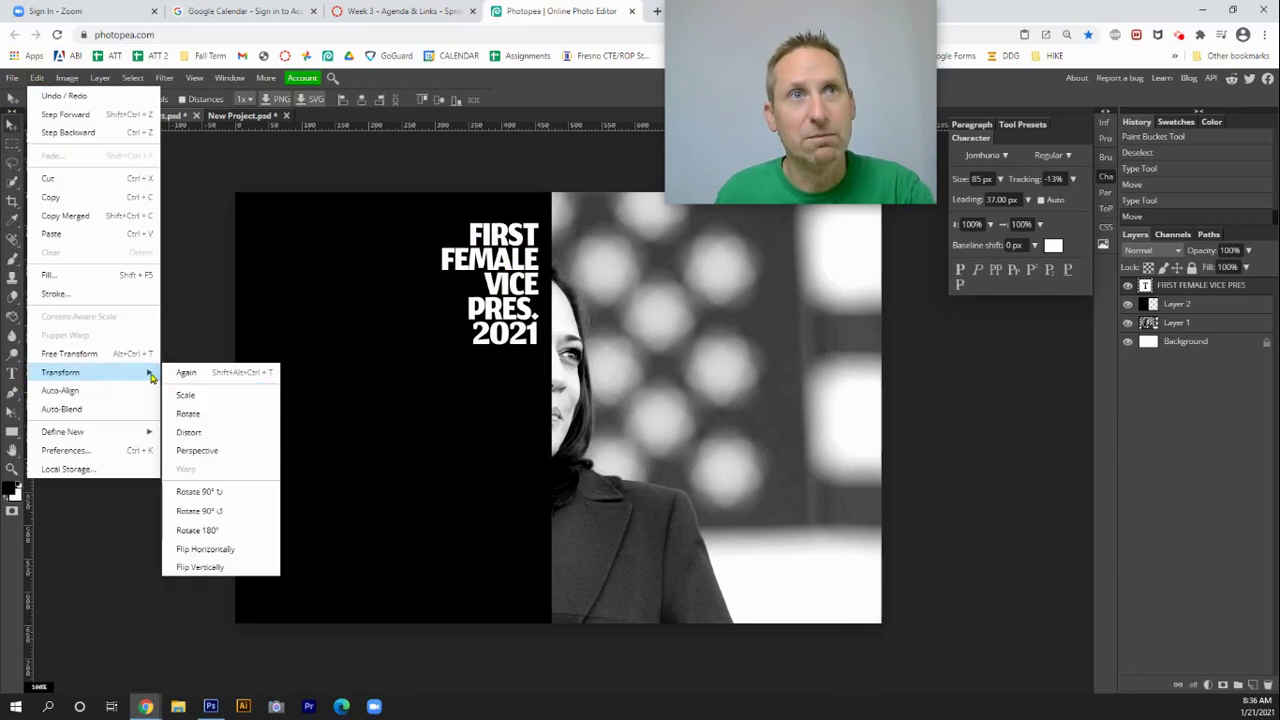
left_click(220, 396)
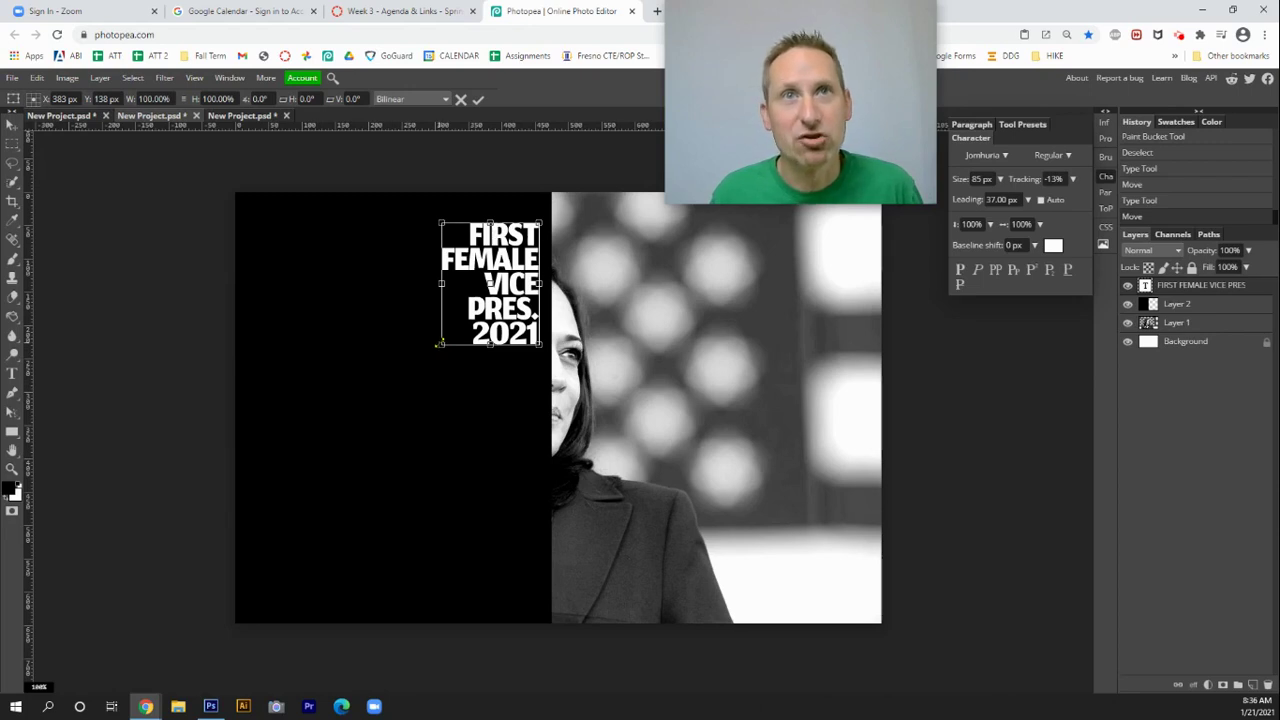
left_click_drag(440, 344, 266, 600)
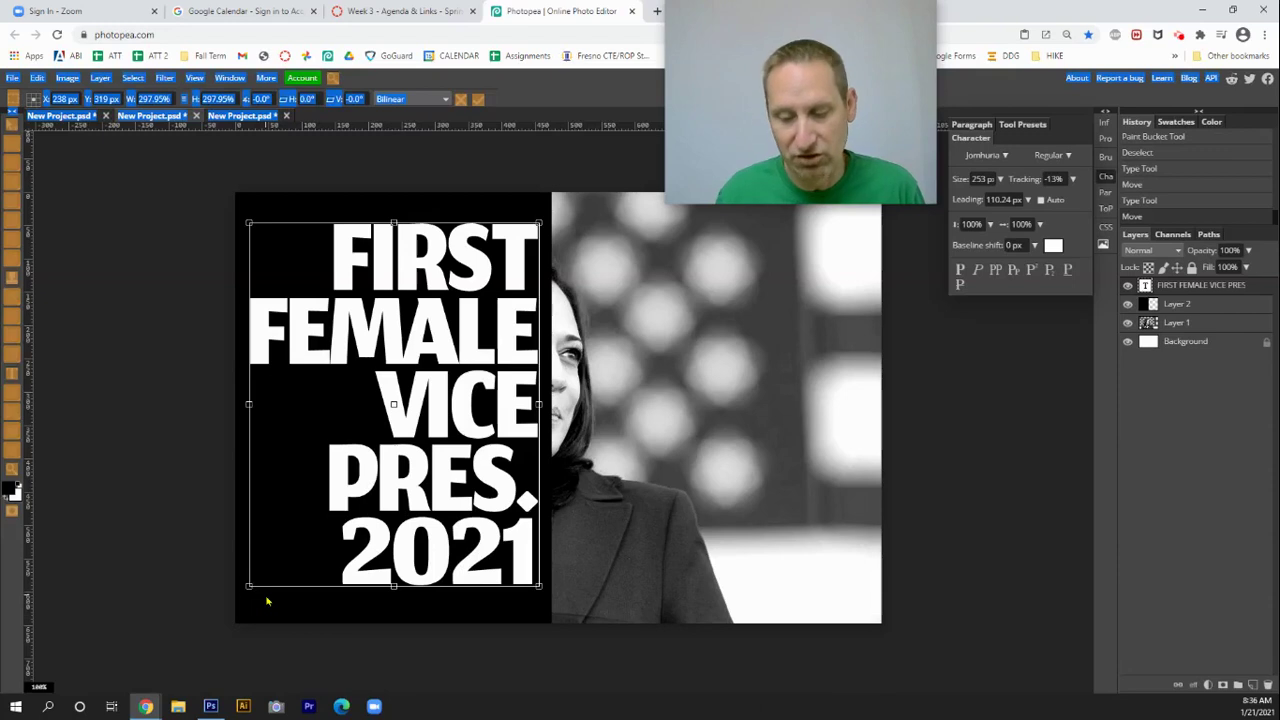
key("Return")
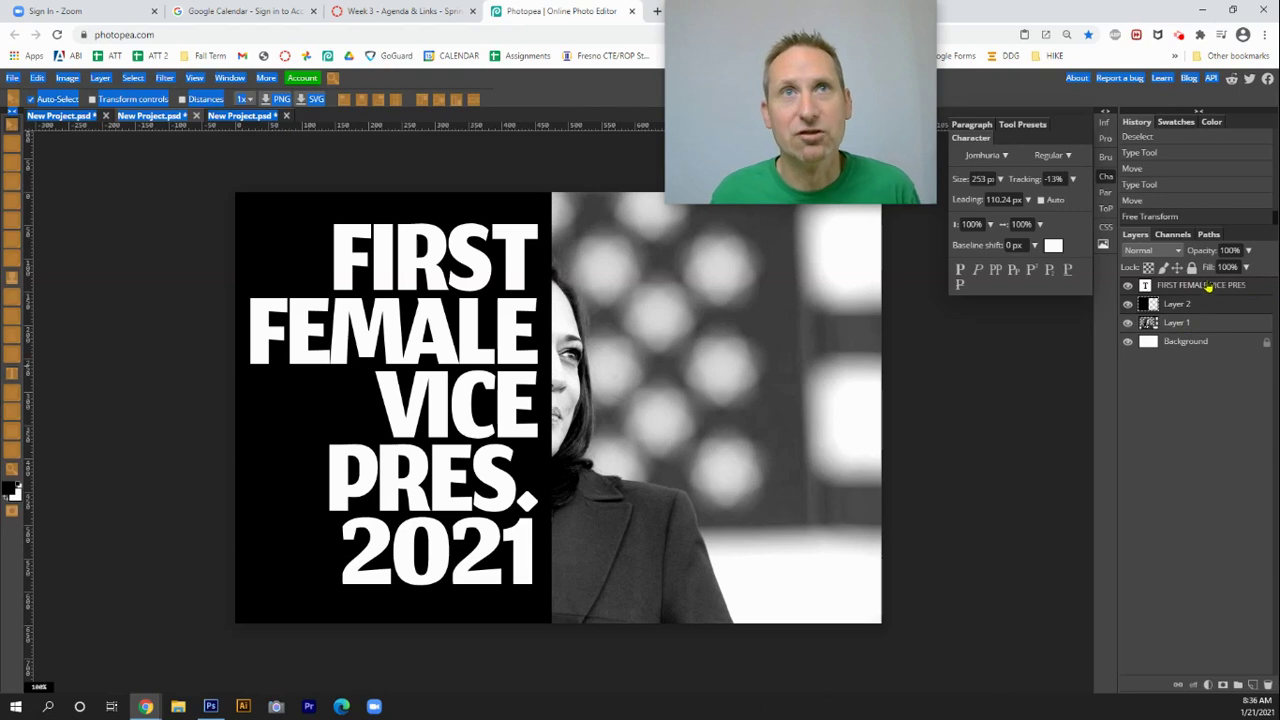
Merge the text and black rectangle layers, and set the merged layer's Blend If upper limit for the current layer to 116
left_click(100, 78)
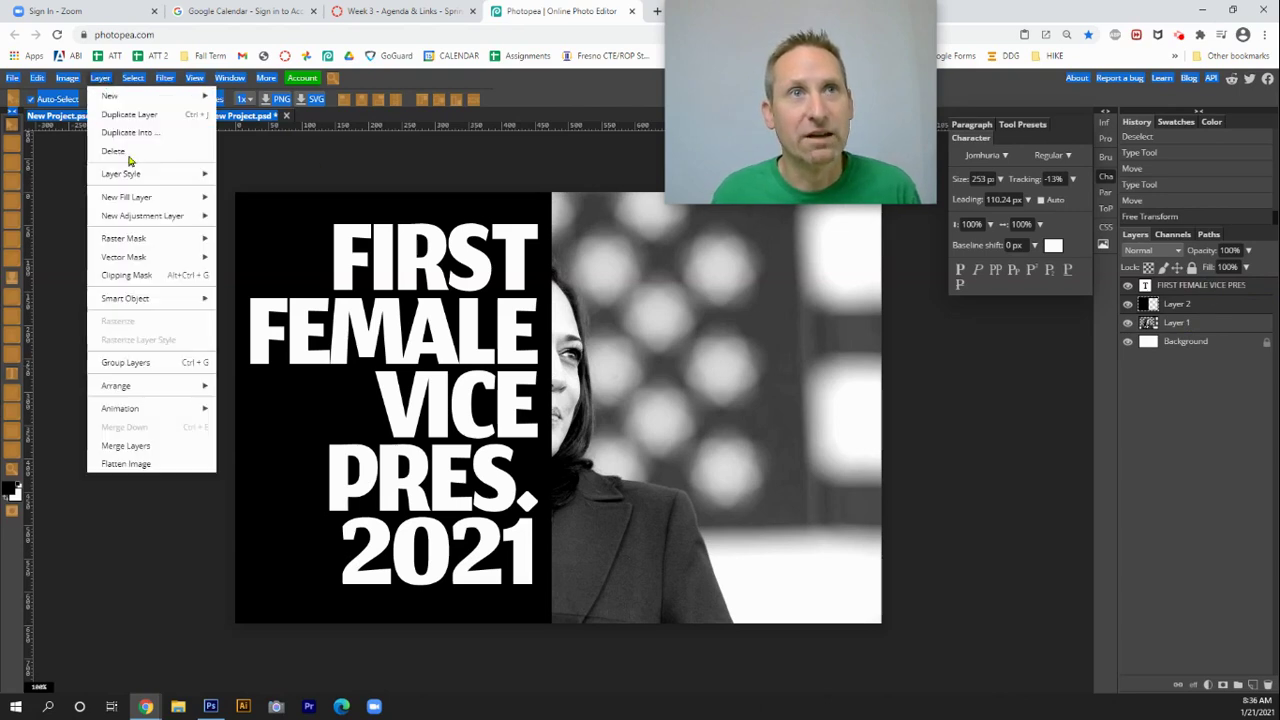
left_click(174, 450)
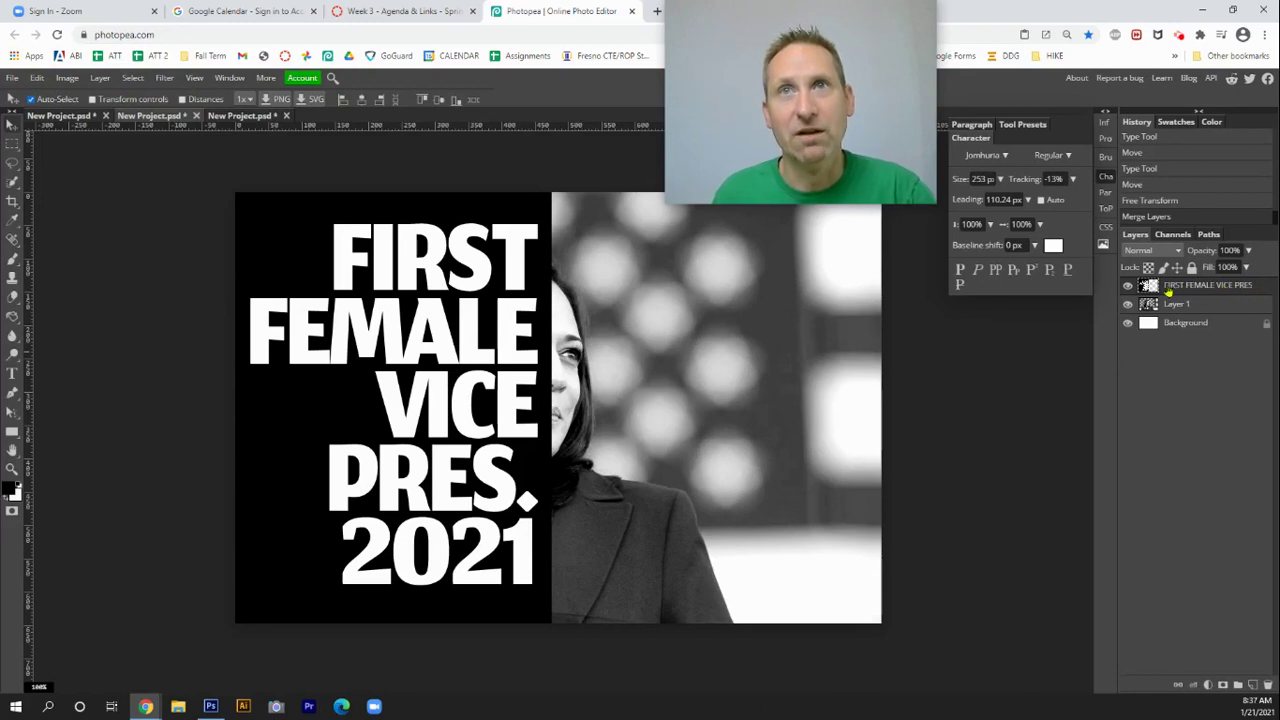
double_click(1267, 289)
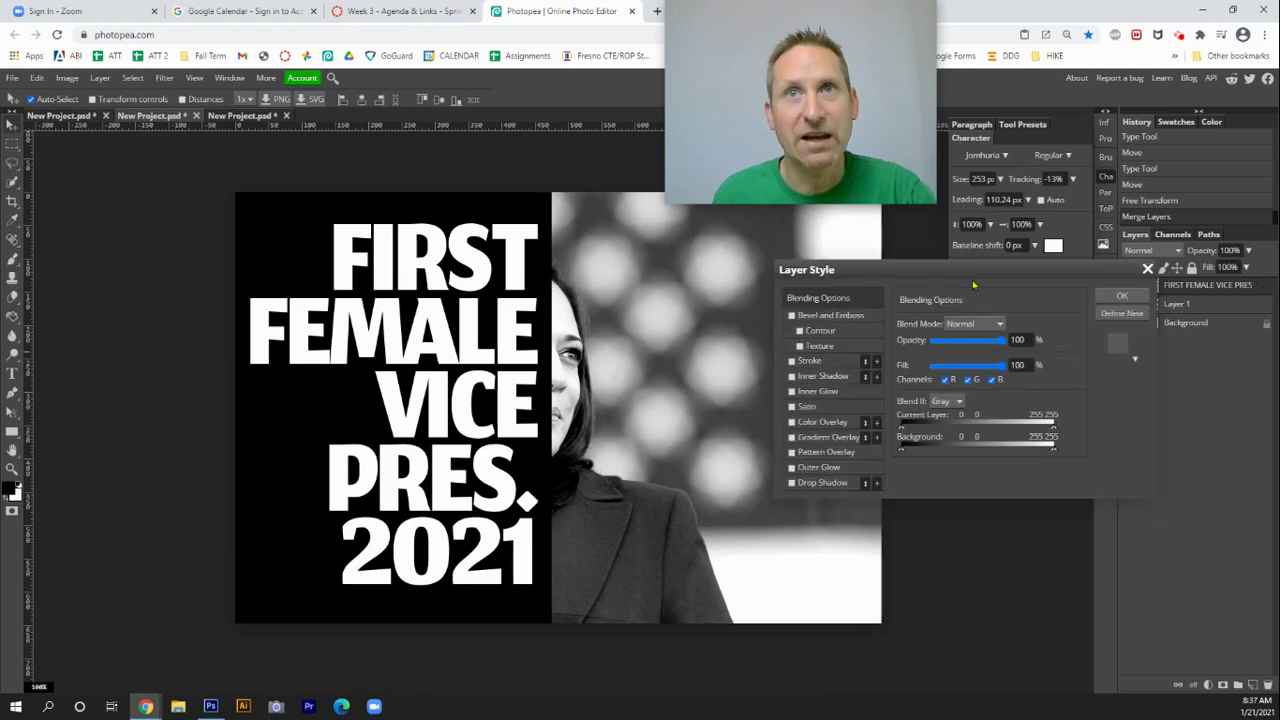
left_click_drag(993, 273, 878, 248)
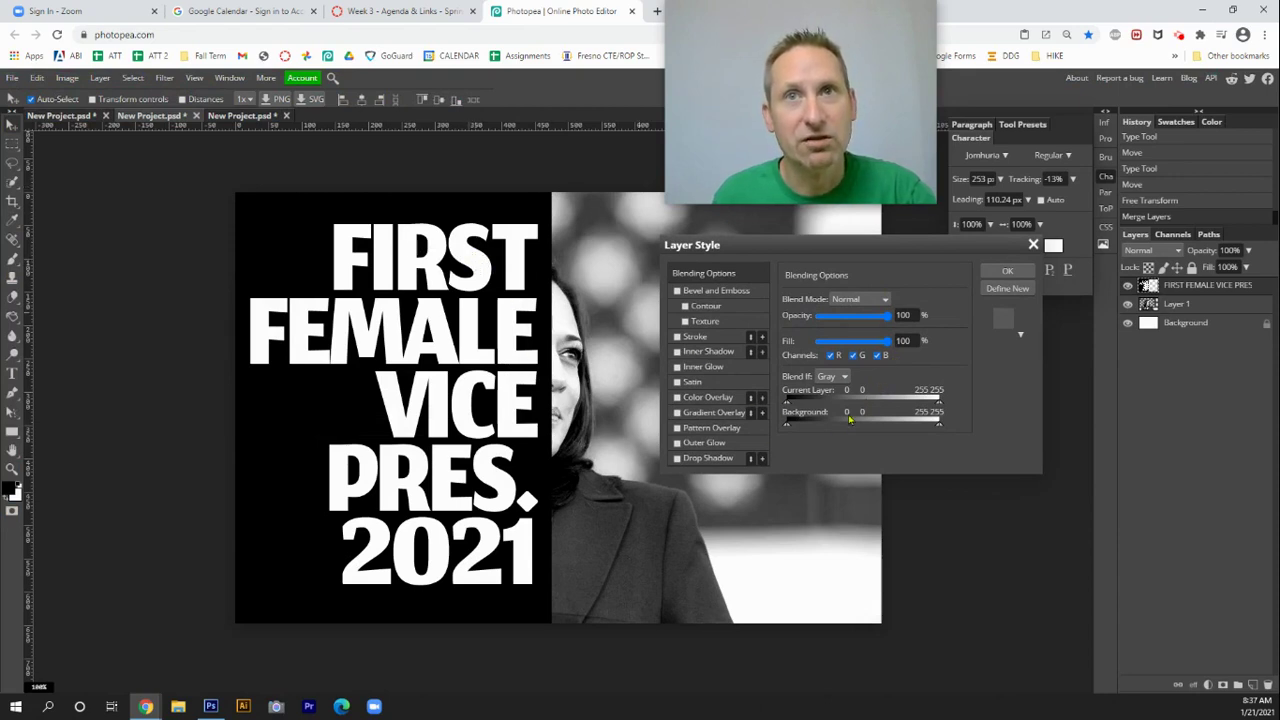
mouse_move(788, 405)
left_mouse_down()
mouse_move(818, 404)
mouse_move(764, 400)
left_mouse_up()
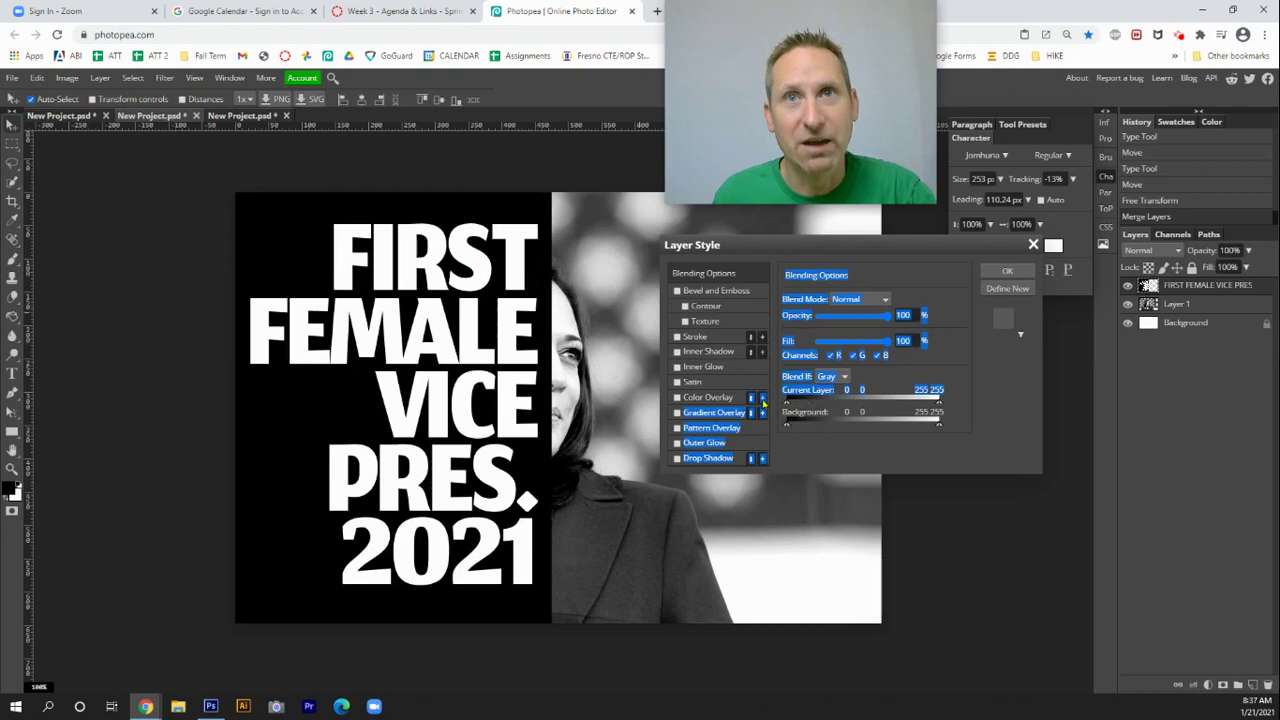
left_click_drag(942, 407, 853, 404)
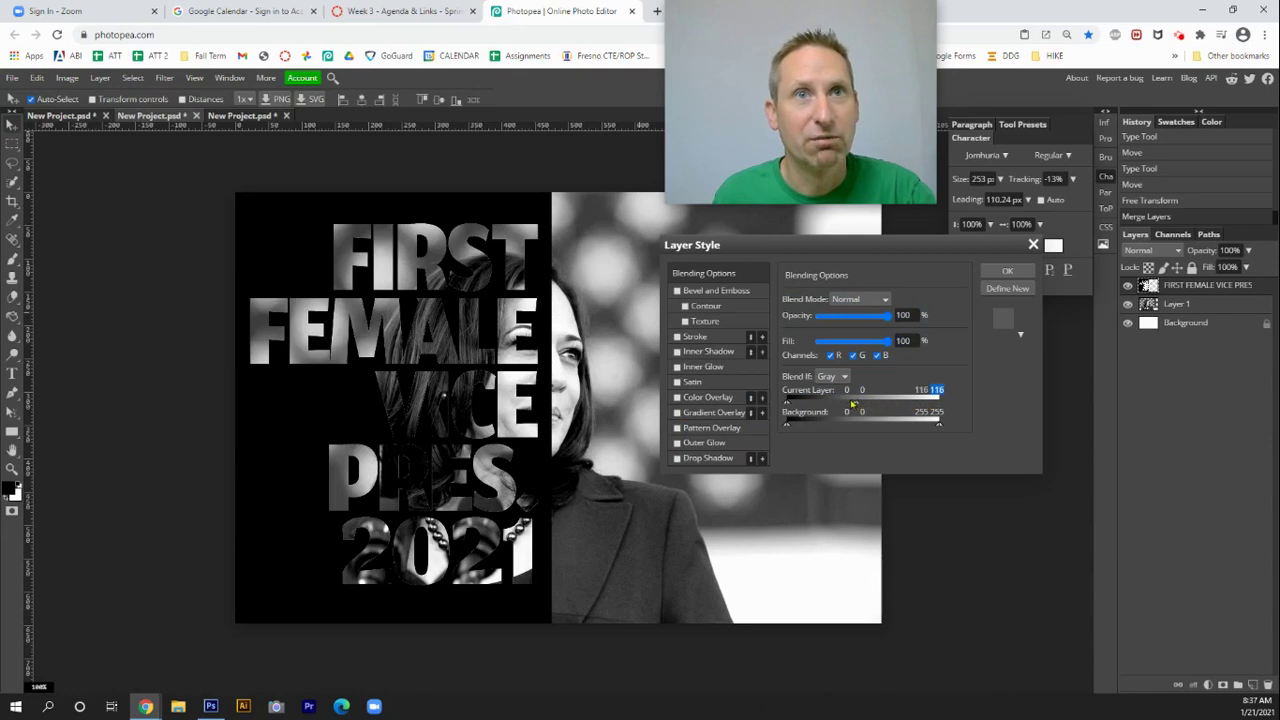
left_click(1010, 272)
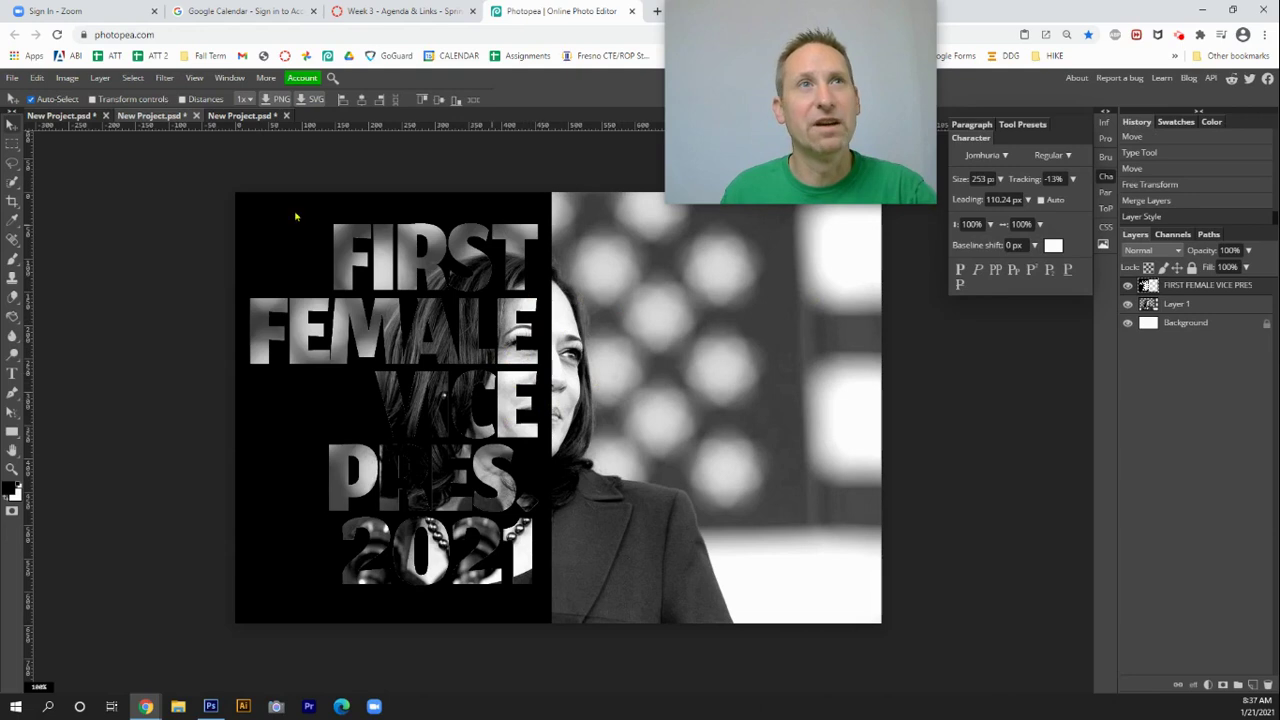
Delete the strip of the merged layer just past the text's right edge using a full-height rectangular selection, then deselect
left_click(12, 143)
left_click_drag(539, 172, 682, 654)
key("Delete")
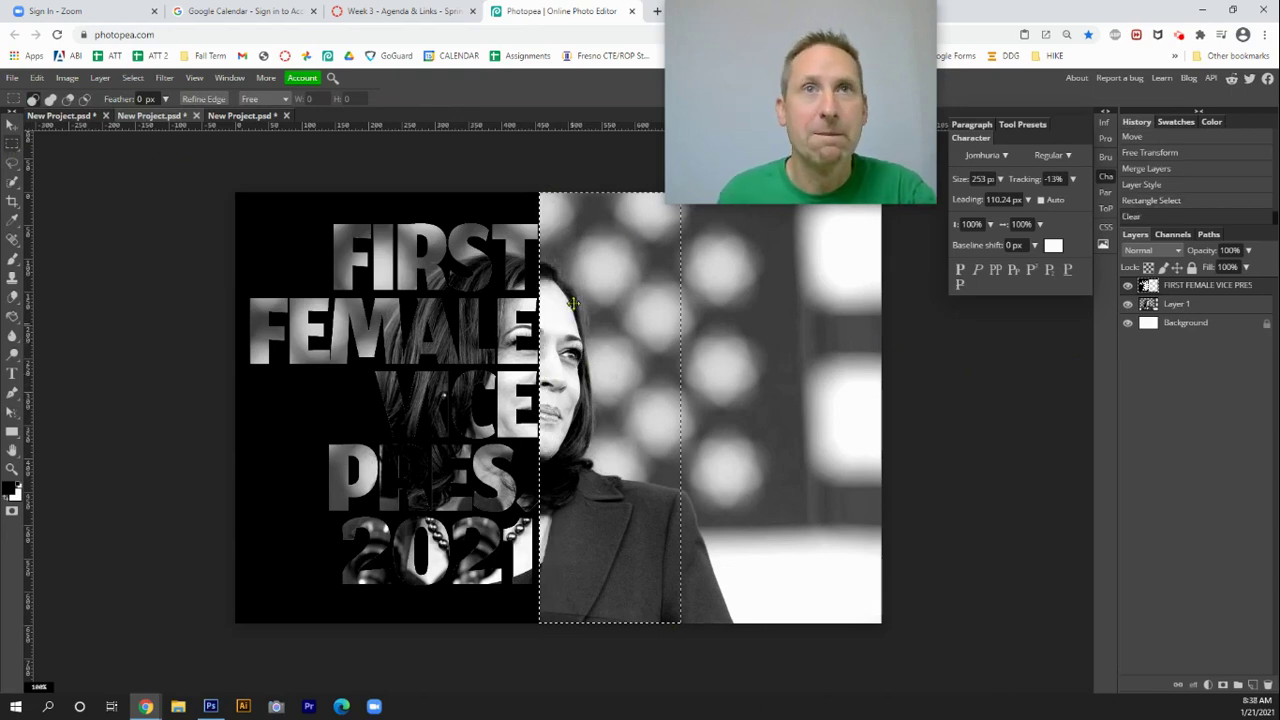
left_click(12, 124)
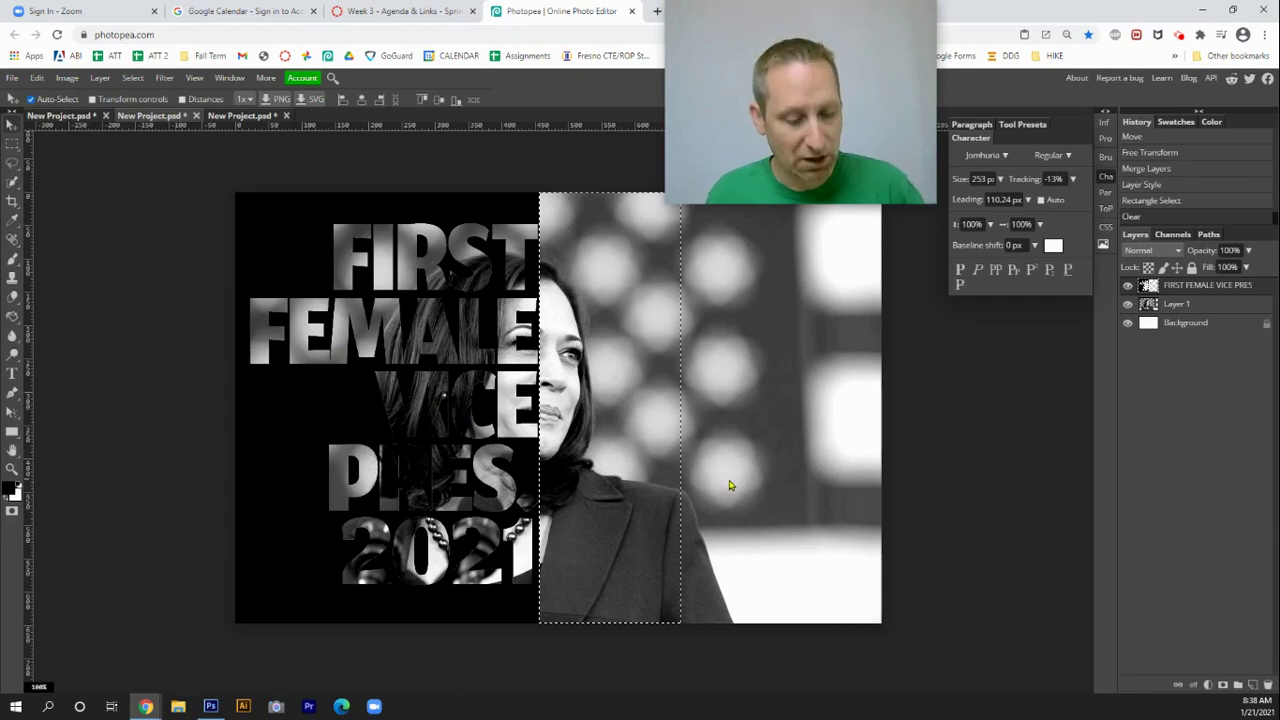
key("ctrl+d")
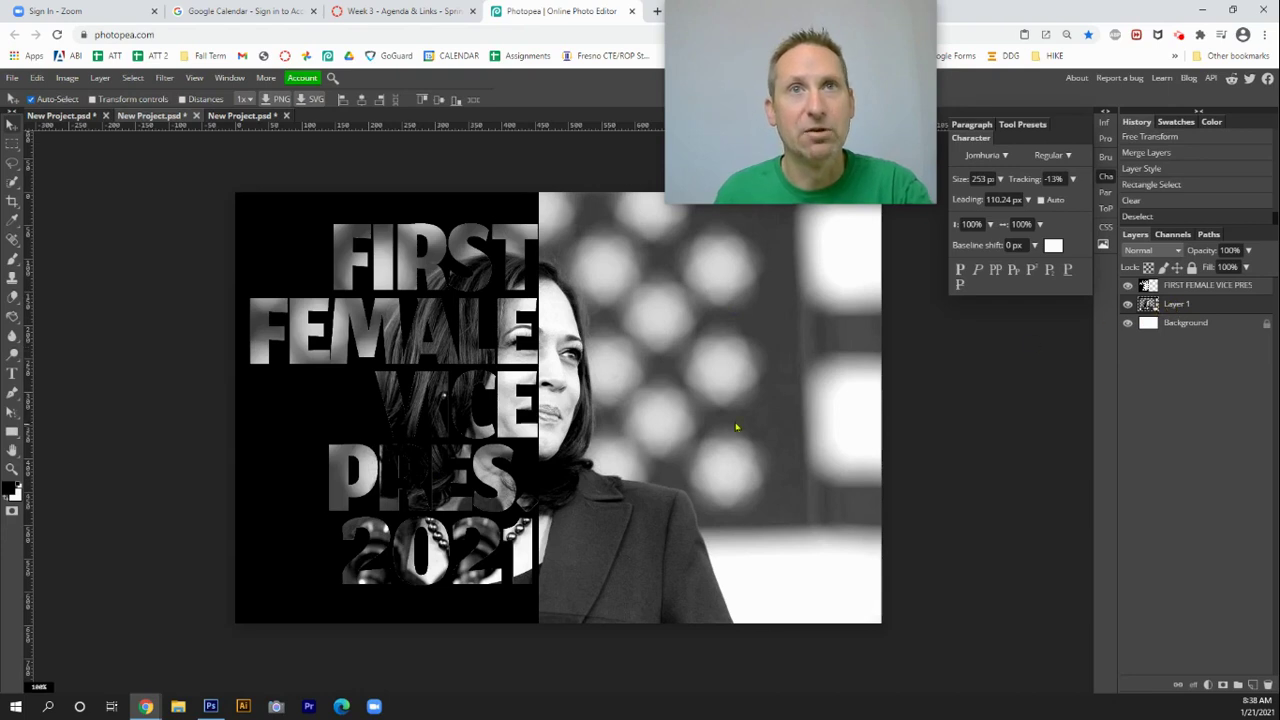
Open the Curves adjustment for the photo layer and move its dialog clear of the text
key("ctrl+m")
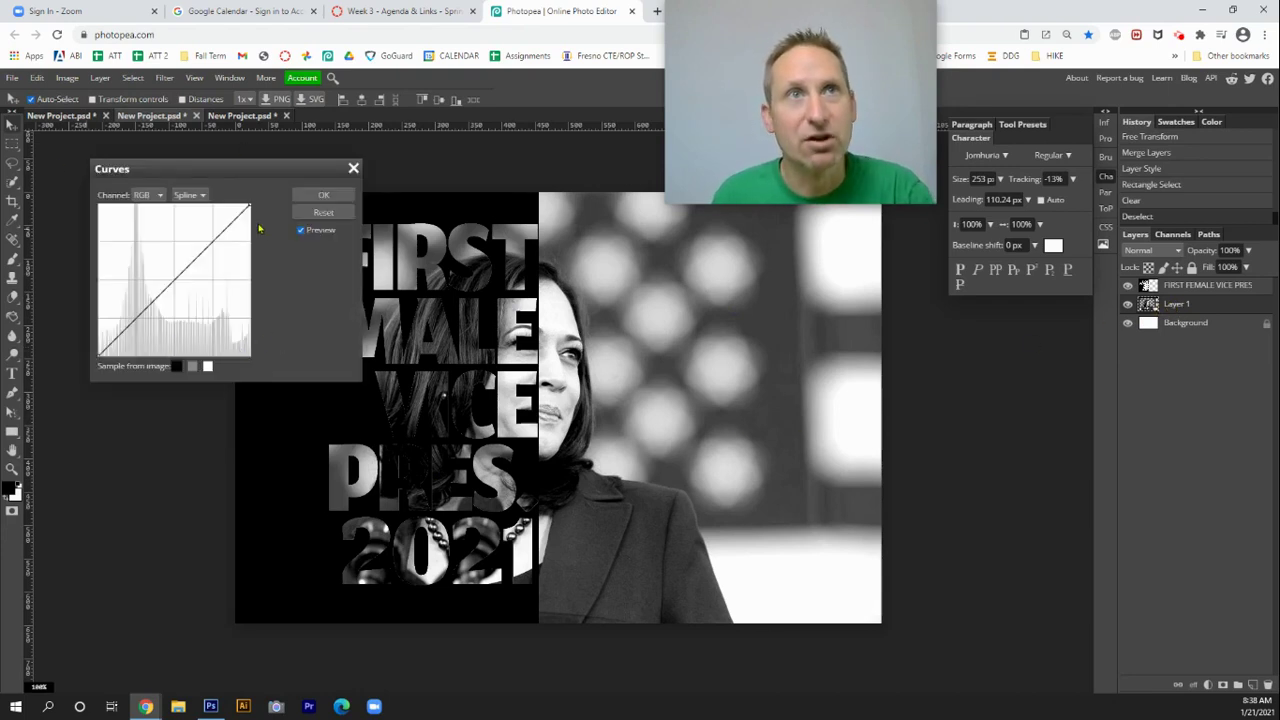
left_click_drag(257, 173, 947, 307)
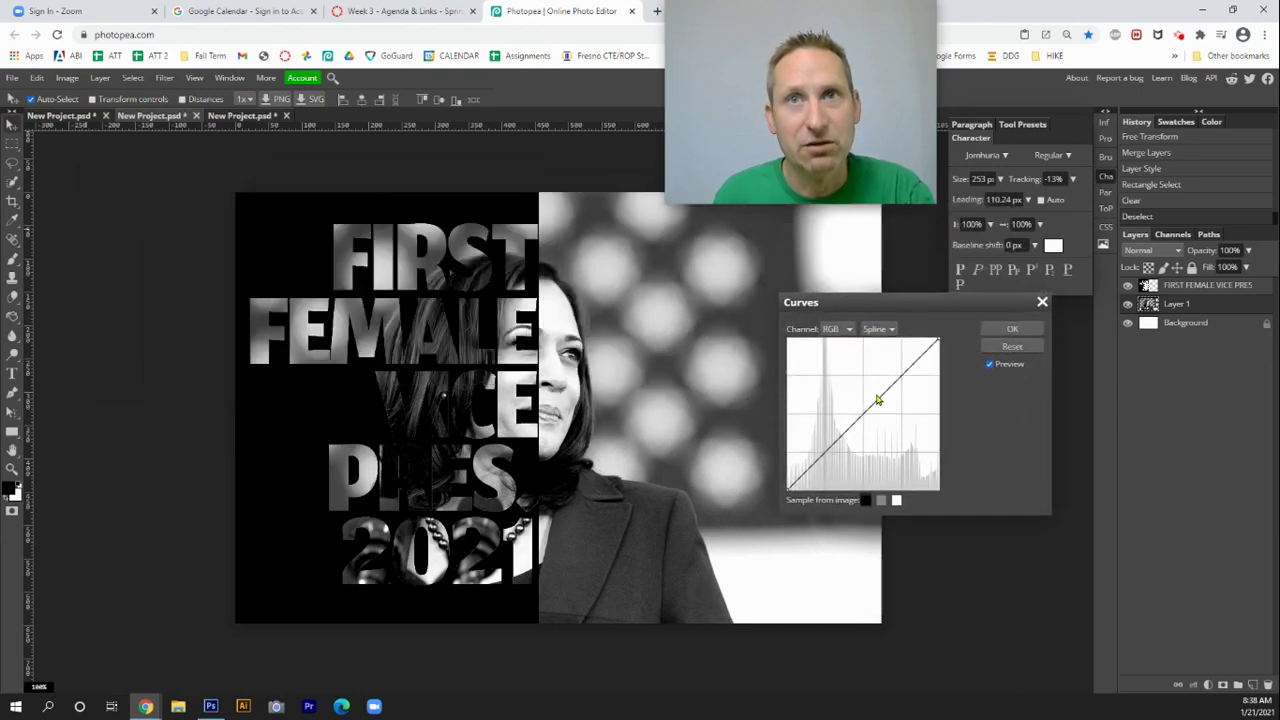